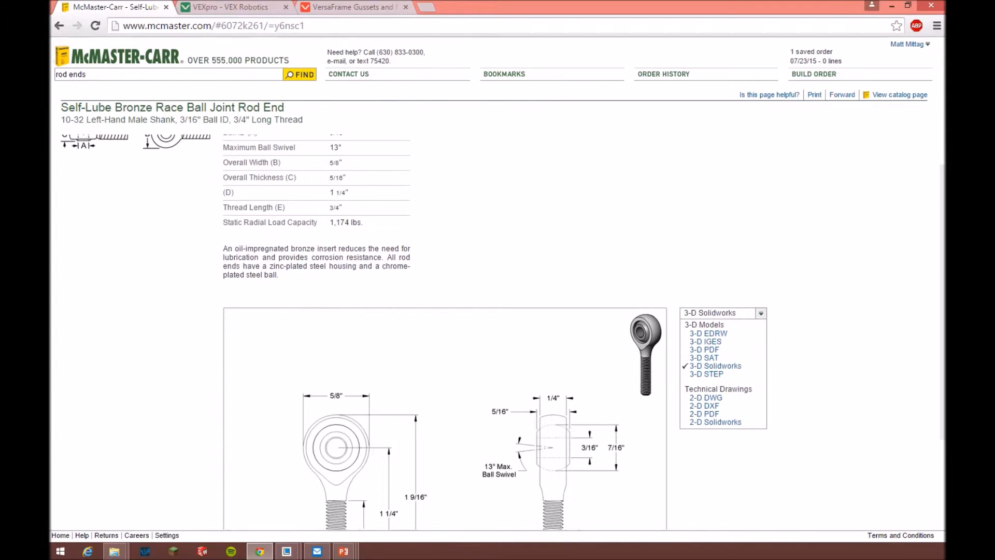
Return to the rod ends catalogue listing and open the product detail of the 10-32 left-hand male rod end 6072K261.
left_click(57, 29)
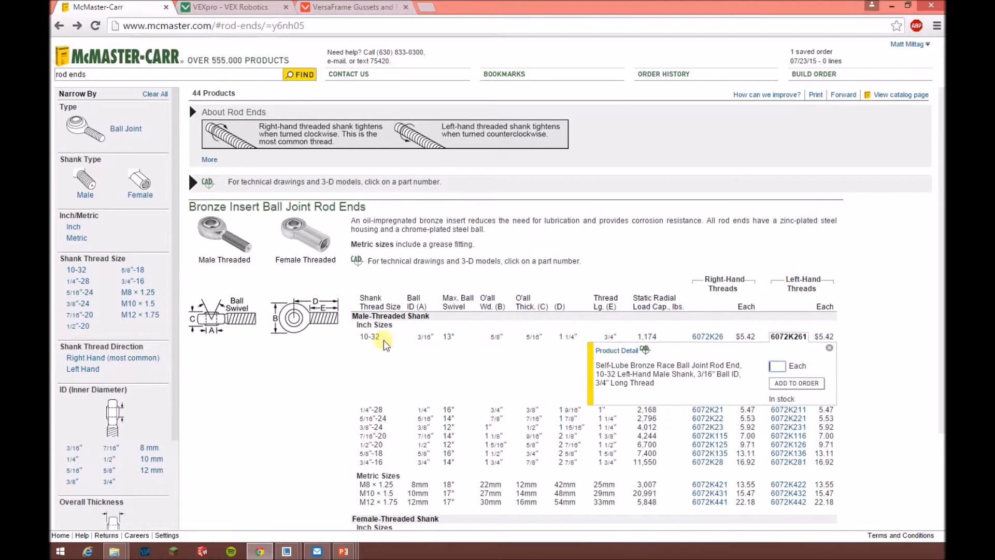
left_click(643, 353)
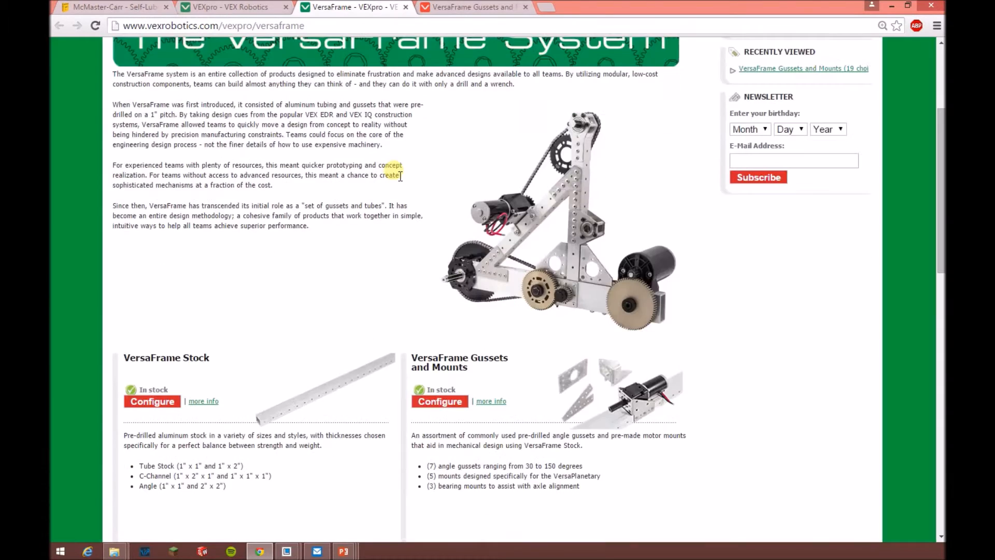
Look over the VersaFrame System page, from its introduction and example mechanism through the stock, gusset, gearbox, chassis and bearing block products.
scroll(400, 176, "up", 4)
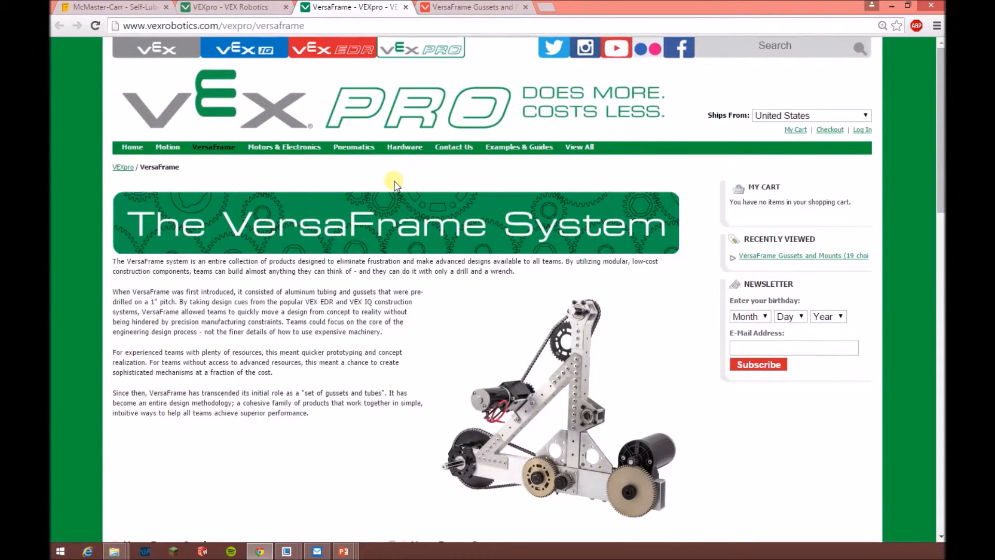
scroll(397, 185, "down", 3)
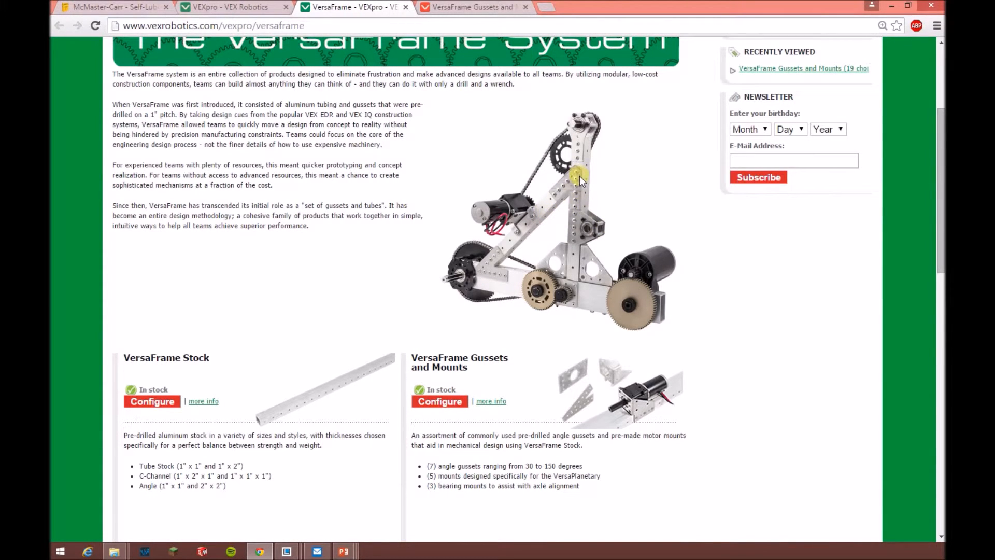
scroll(596, 362, "down", 6)
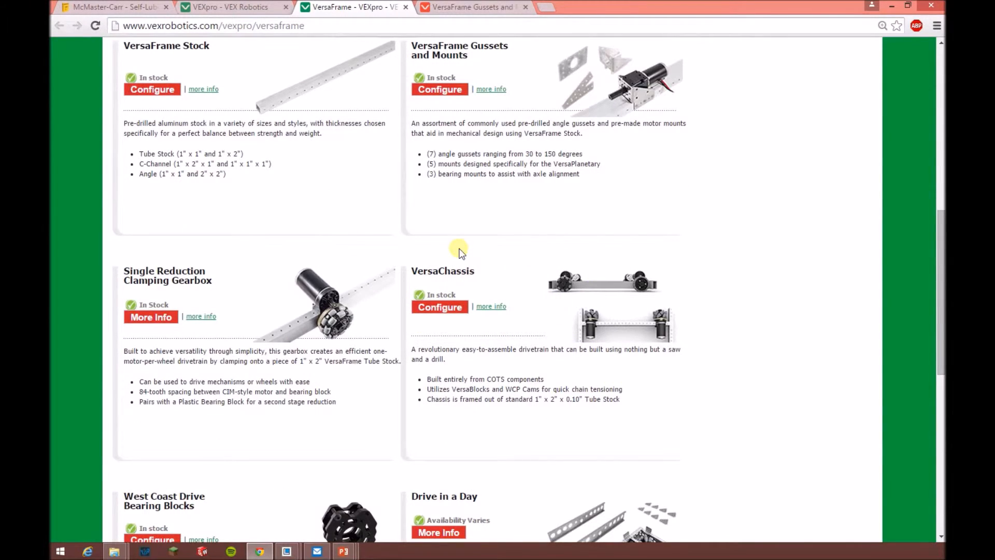
scroll(377, 213, "down", 4)
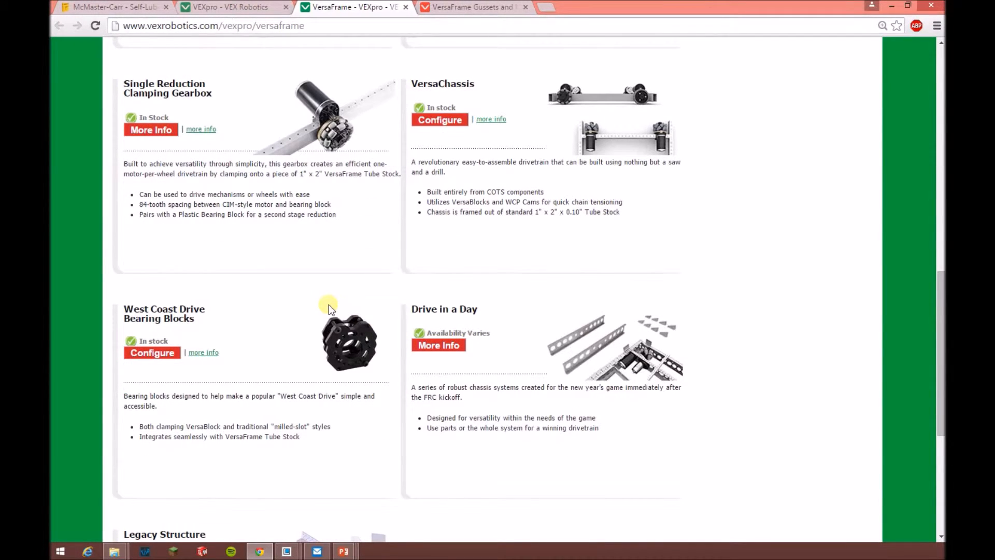
scroll(328, 304, "up", 12)
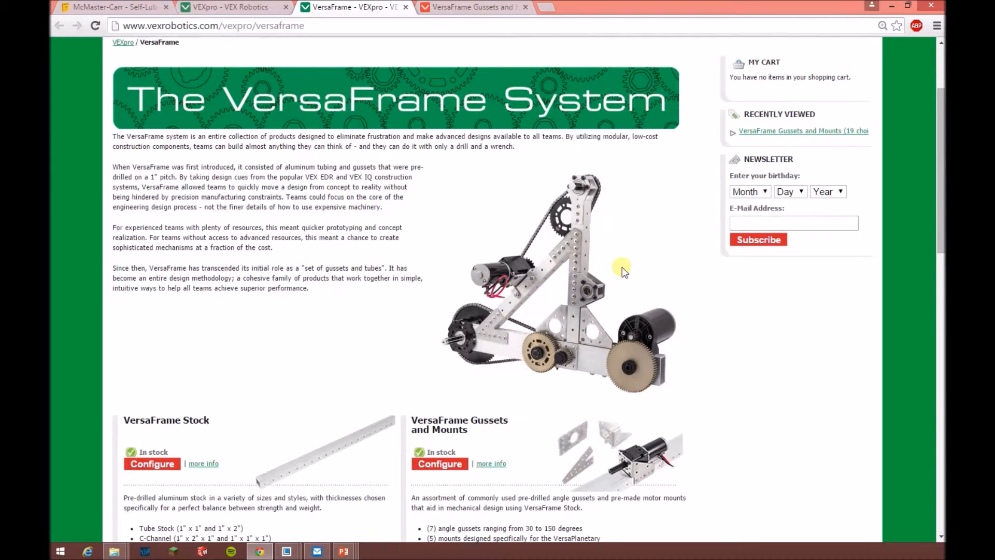
Open the VersaFrame Gussets and Mounts page and review its pictures and the list of angle gussets.
left_click(469, 7)
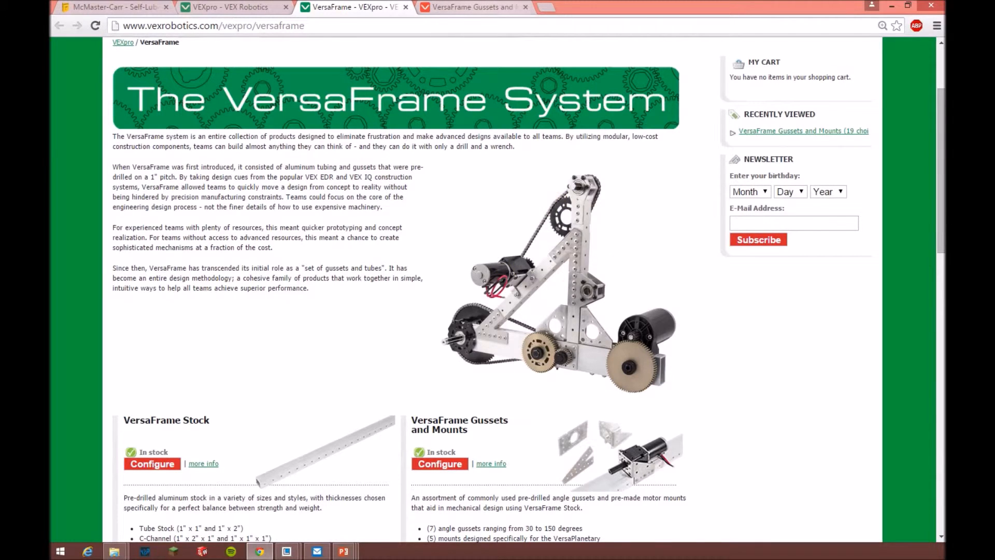
scroll(517, 187, "down", 4)
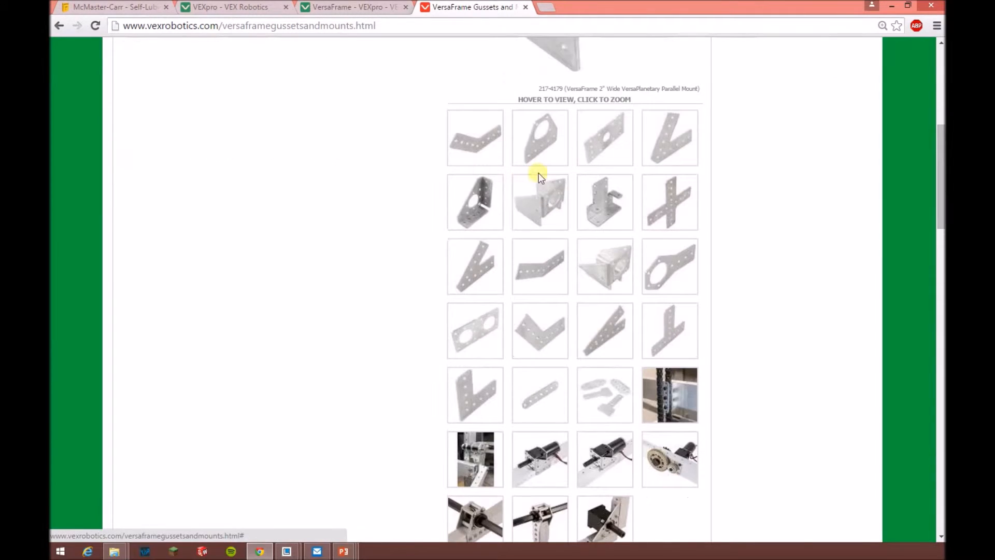
scroll(601, 339, "up", 4)
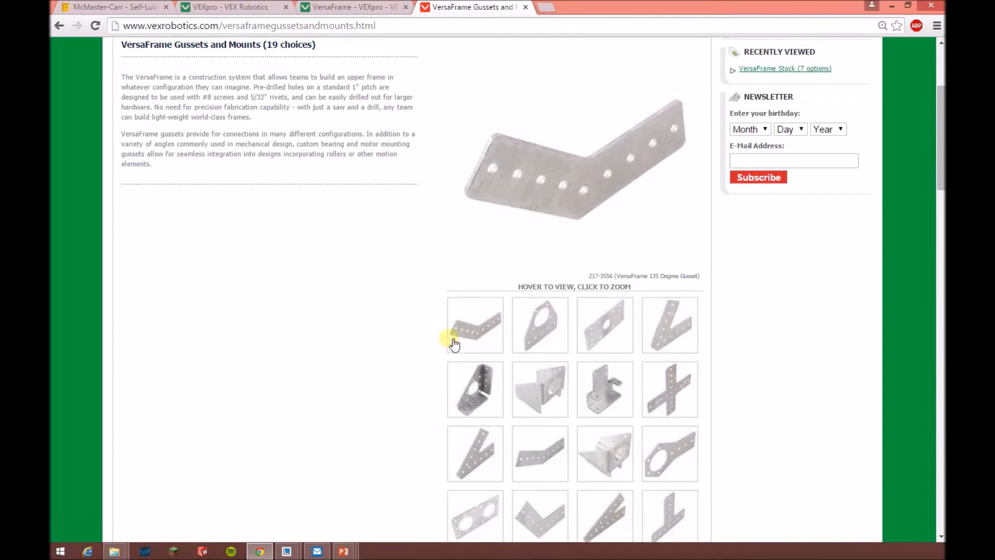
scroll(347, 311, "down", 10)
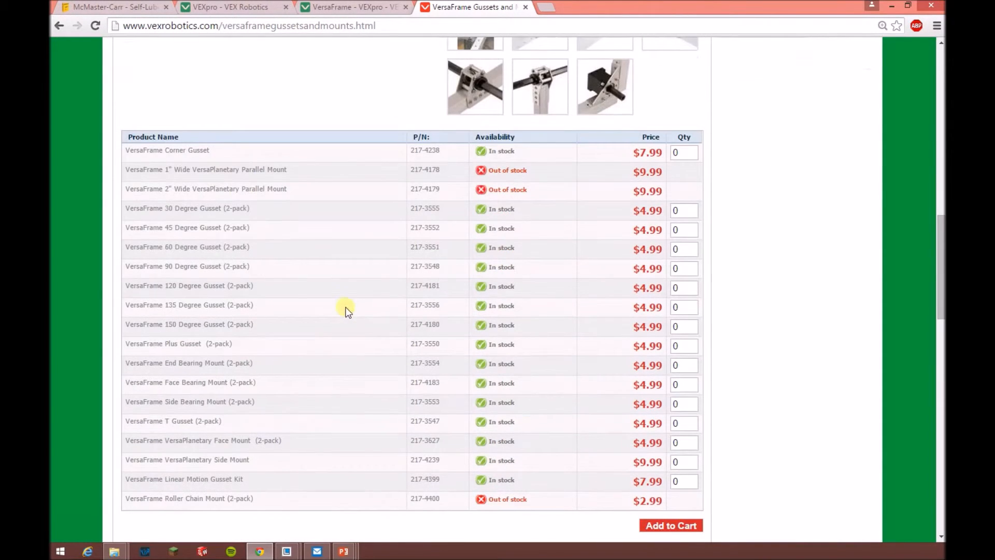
left_click_drag(143, 252, 174, 294)
left_click(168, 290)
Preview individual gussets and mounts in the picture gallery, including the 45 and 120 degree gussets, and return to the product list.
scroll(241, 275, "up", 5)
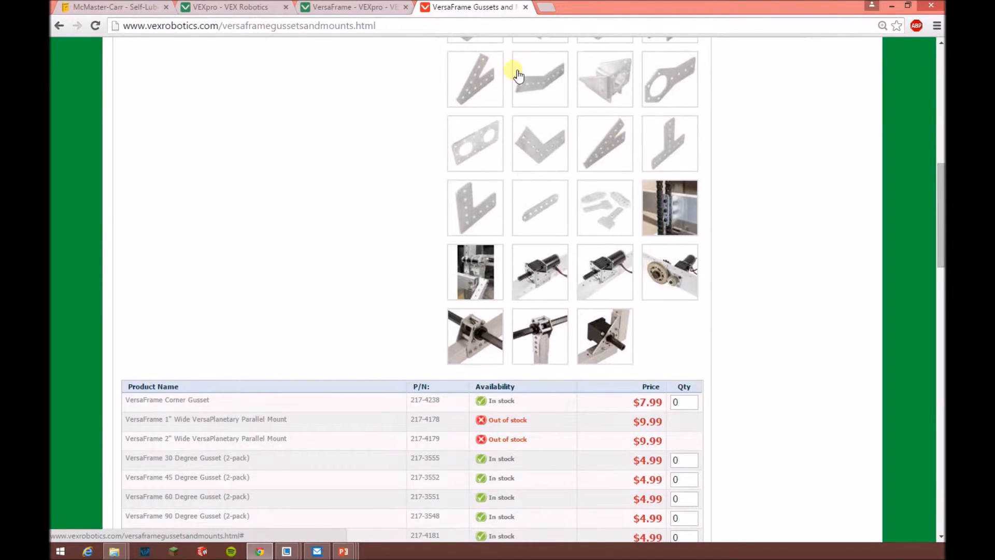
scroll(516, 88, "up", 5)
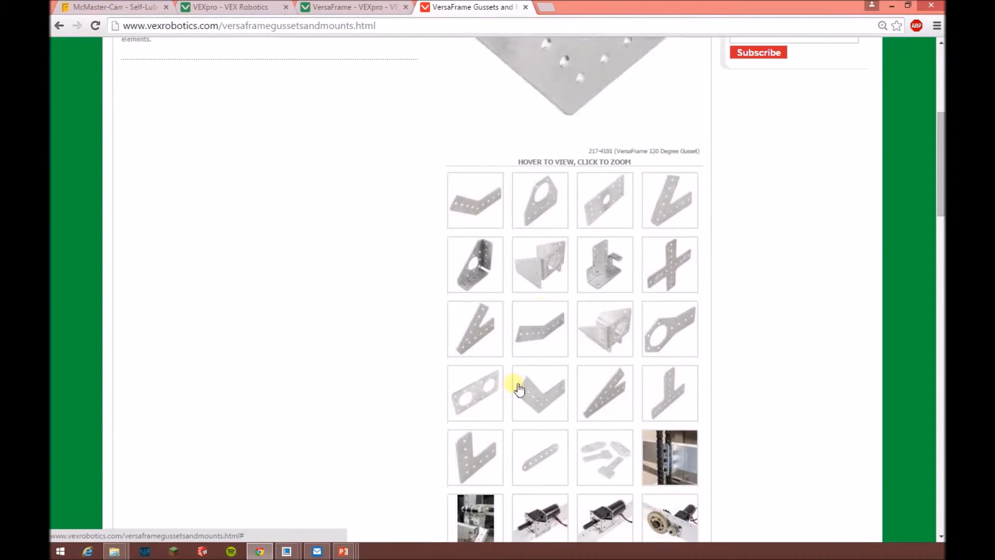
mouse_move(495, 317)
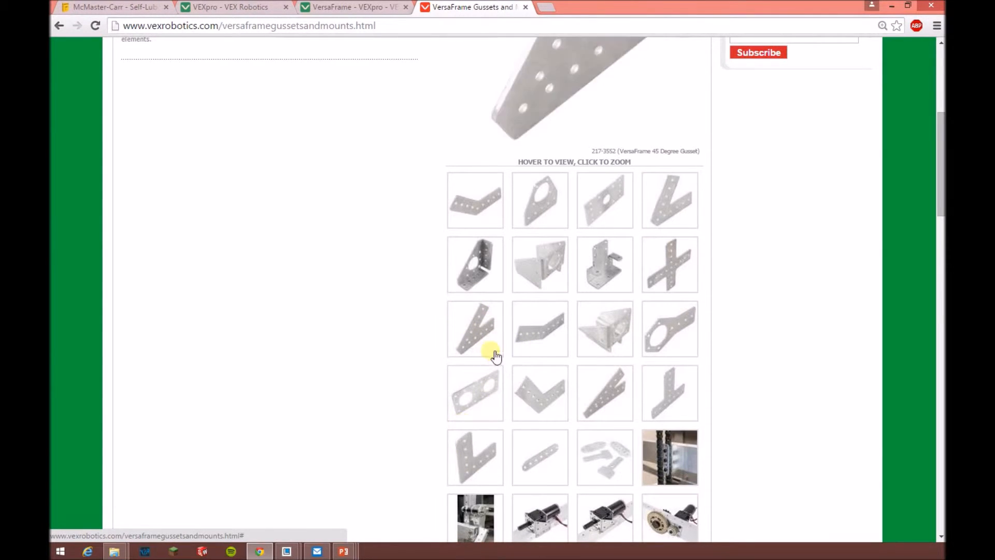
mouse_move(538, 320)
scroll(540, 322, "up", 5)
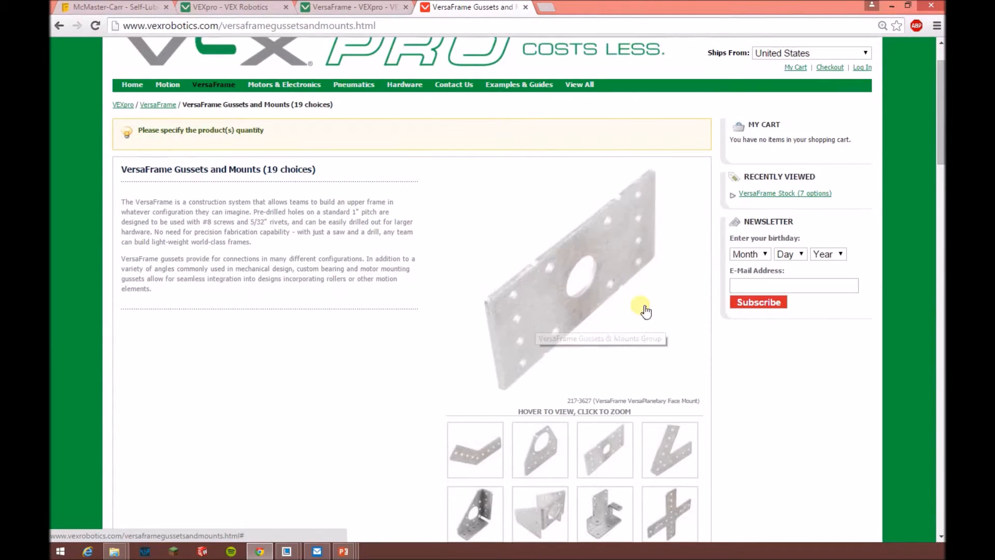
scroll(601, 422, "down", 5)
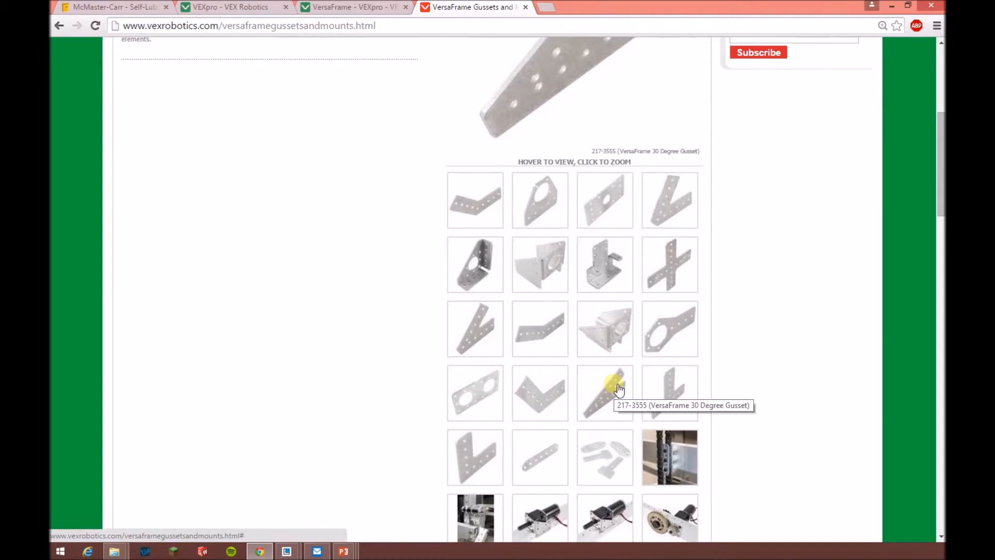
scroll(617, 388, "down", 8)
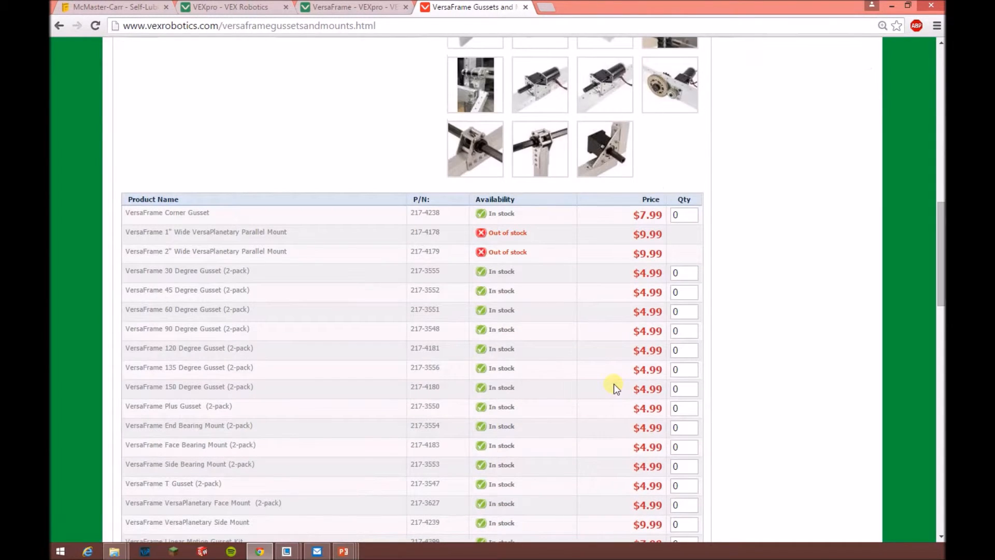
scroll(613, 383, "down", 15)
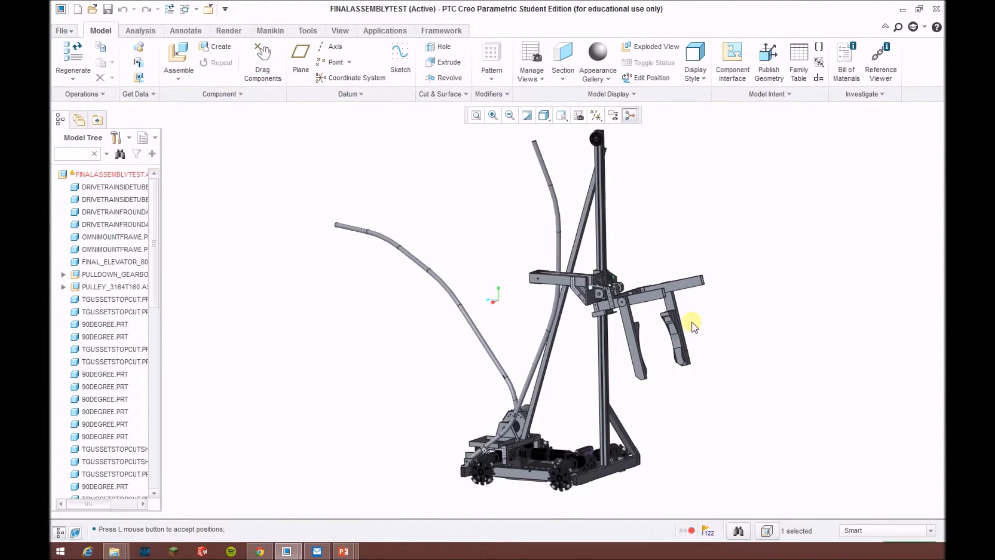
Examine the gussets joining the tubes of the elevator carriage and gripper arms in the FINALASSEMBLYTEST robot model.
mouse_move(499, 326)
middle_mouse_down()
mouse_move(568, 340)
mouse_move(506, 329)
mouse_move(518, 406)
mouse_move(573, 407)
mouse_move(584, 381)
middle_mouse_up()
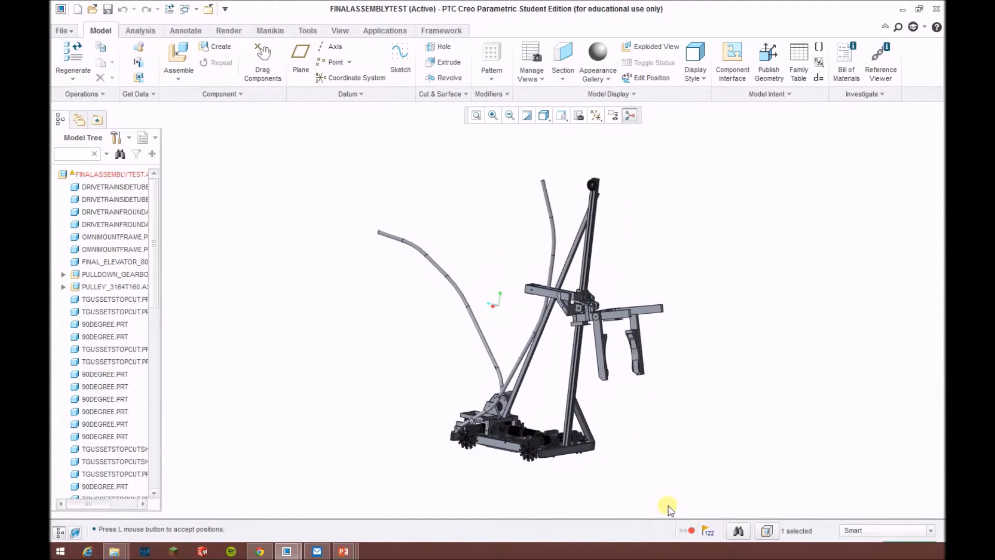
scroll(611, 409, "up", 3)
scroll(603, 423, "up", 2)
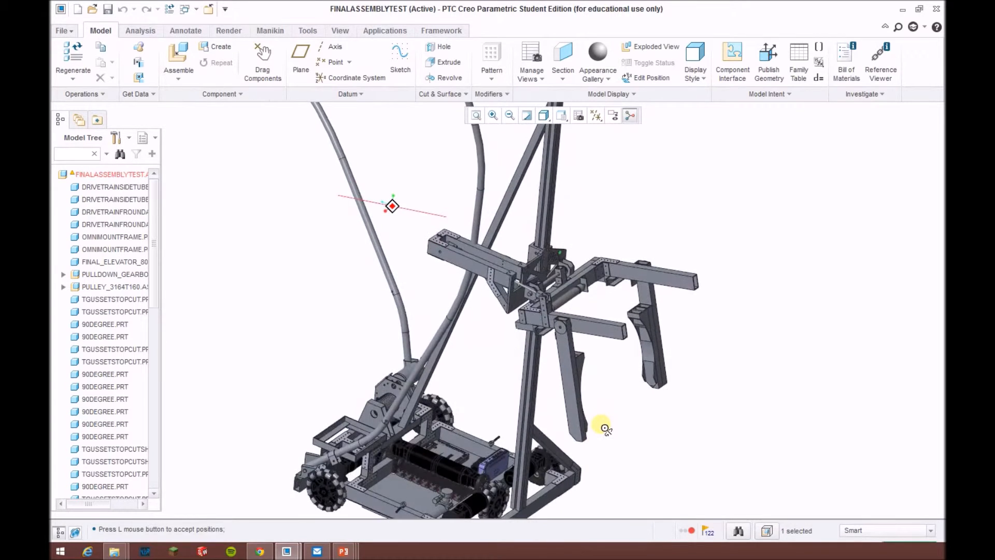
middle_click_drag(604, 418, 536, 244)
scroll(505, 226, "up", 5)
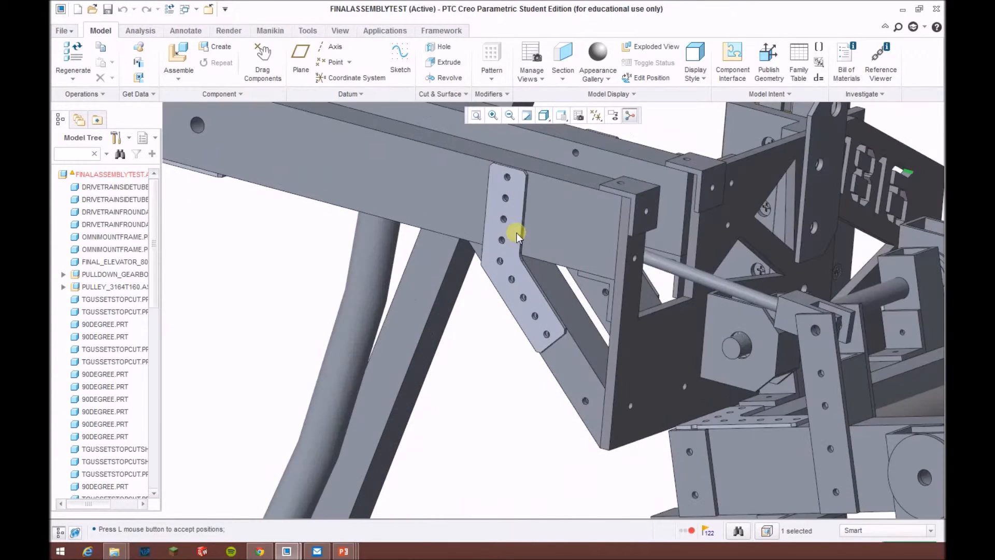
scroll(515, 254, "down", 5)
middle_click_drag(515, 253, 520, 338)
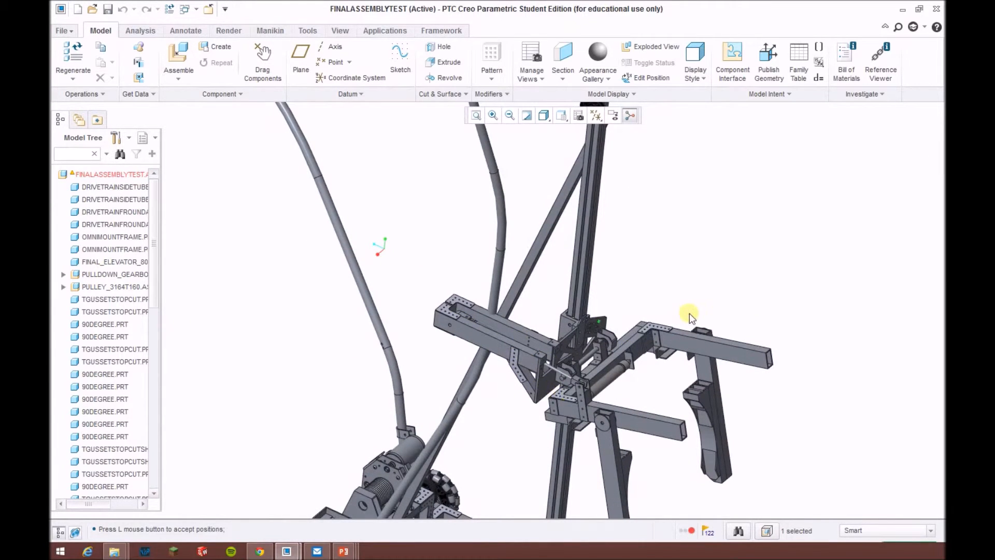
scroll(647, 333, "up", 5)
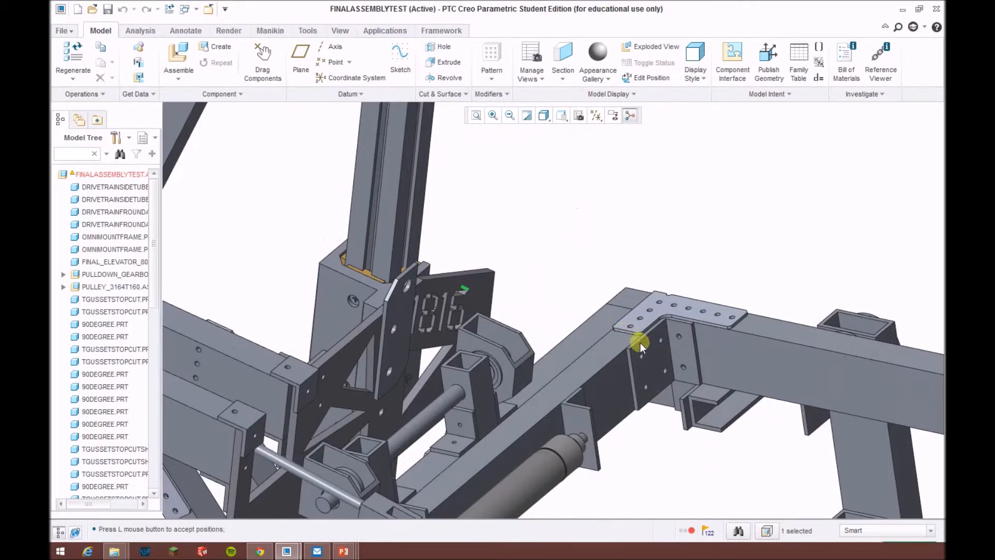
Examine the robot's drivetrain base from above and from the side, including its motors, wheels, electronics and gusseted frame corners.
scroll(640, 343, "down", 10)
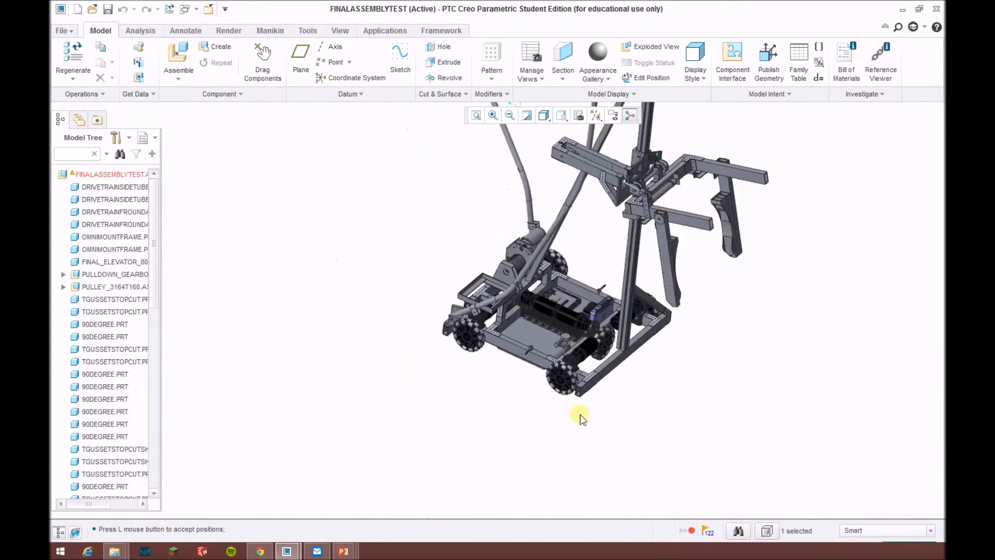
scroll(580, 296, "up", 8)
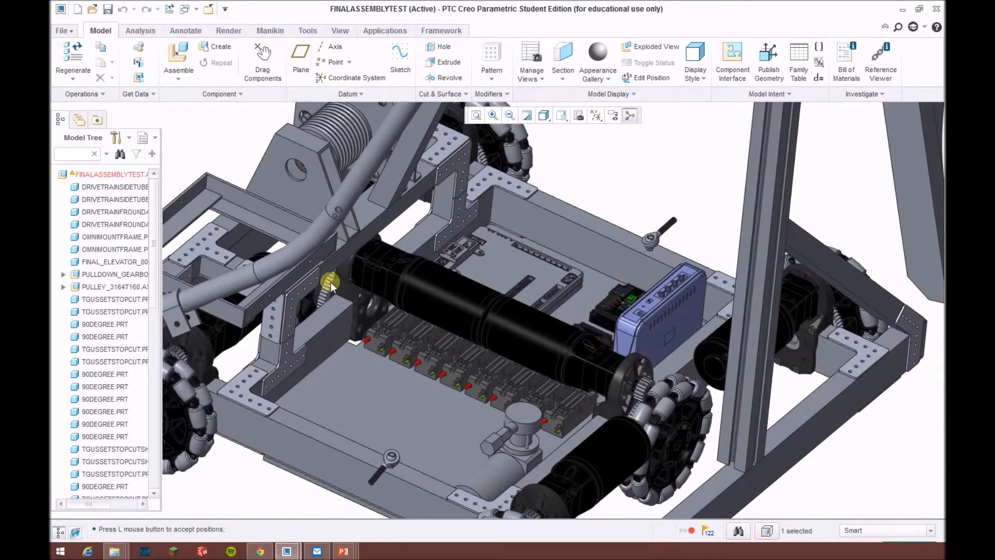
scroll(331, 282, "down", 8)
middle_click_drag(332, 370, 344, 401)
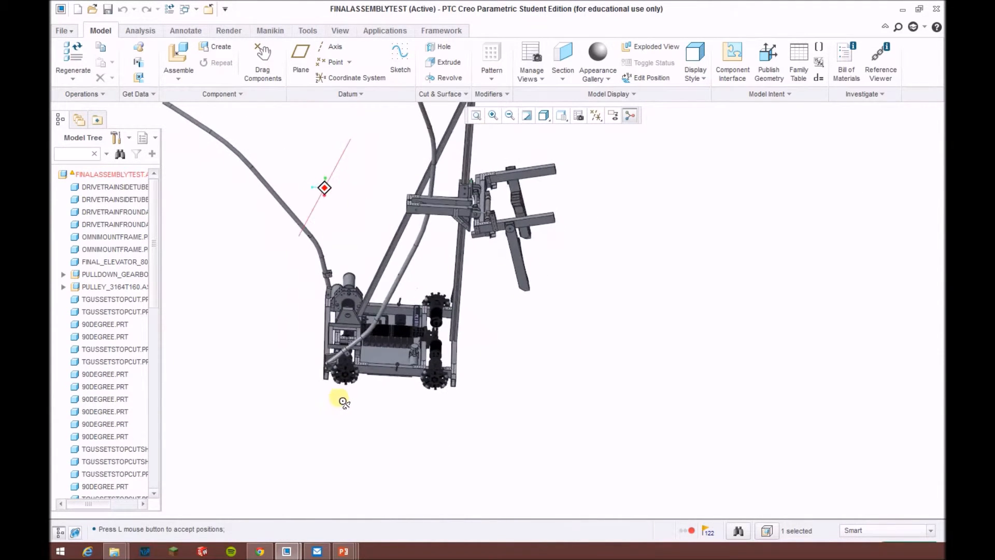
scroll(344, 401, "up", 5)
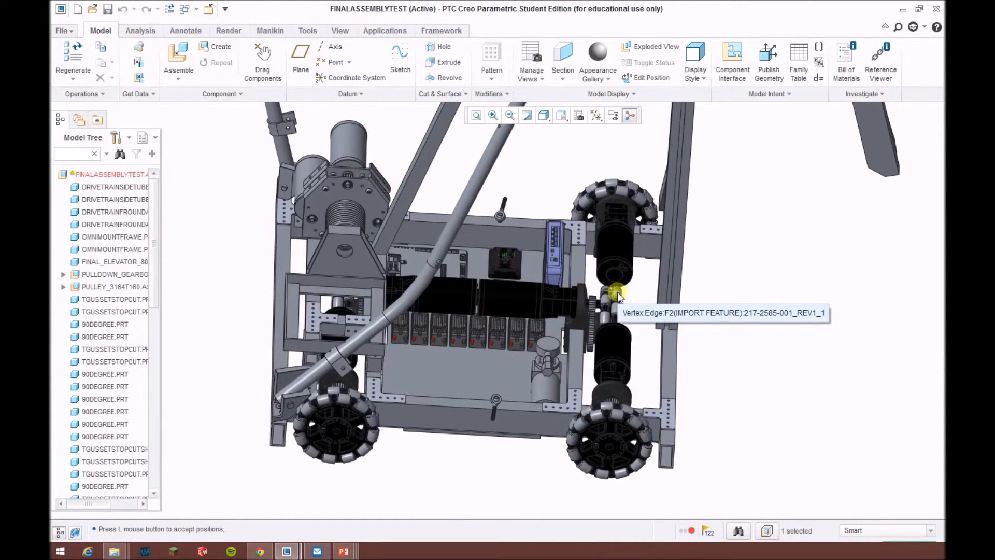
middle_click_drag(652, 297, 596, 309)
scroll(607, 270, "down", 4)
scroll(575, 339, "down", 3)
scroll(596, 308, "up", 3)
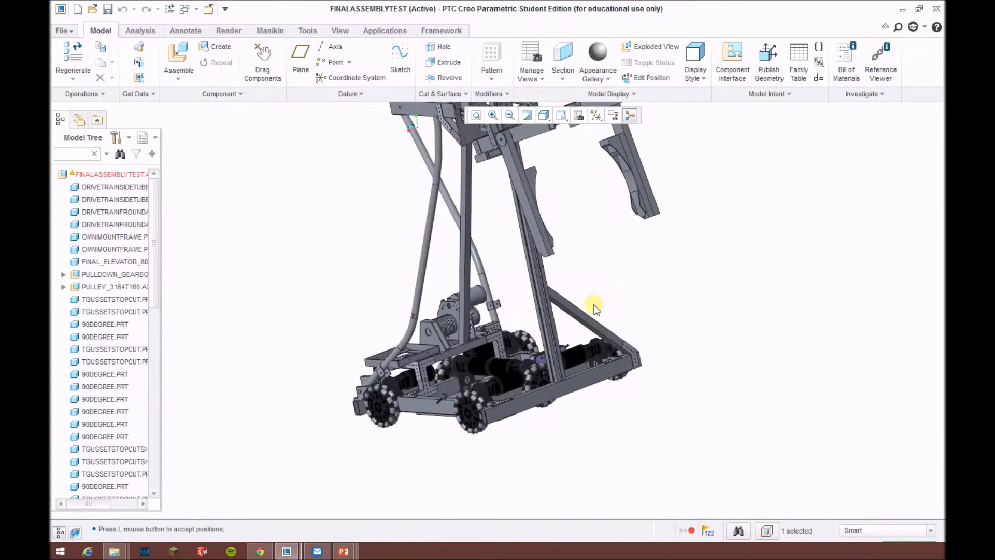
Examine the base of the elevator upright and the nearby wheel motors and output gear up close.
scroll(619, 329, "up", 2)
scroll(619, 332, "up", 3)
middle_click_drag(606, 329, 663, 333)
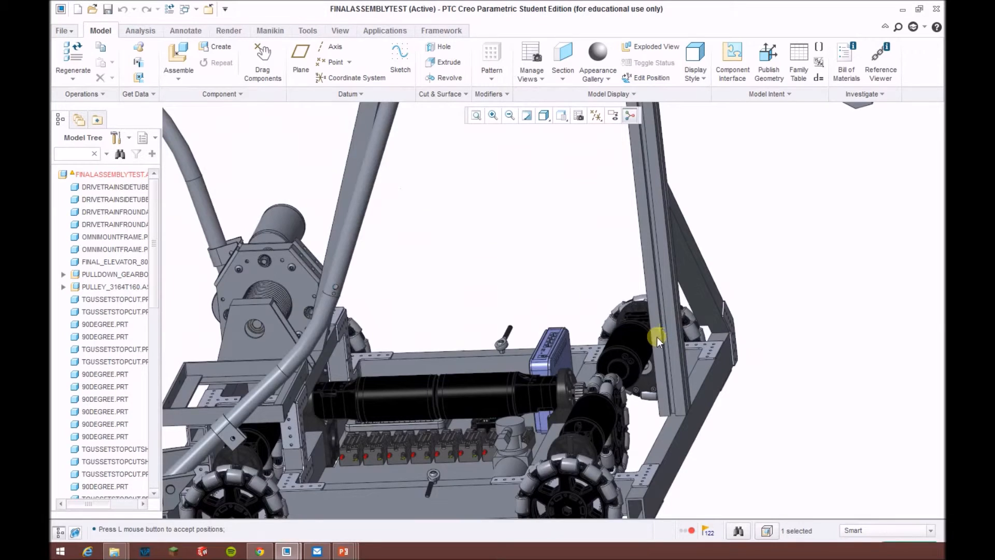
left_click(630, 381)
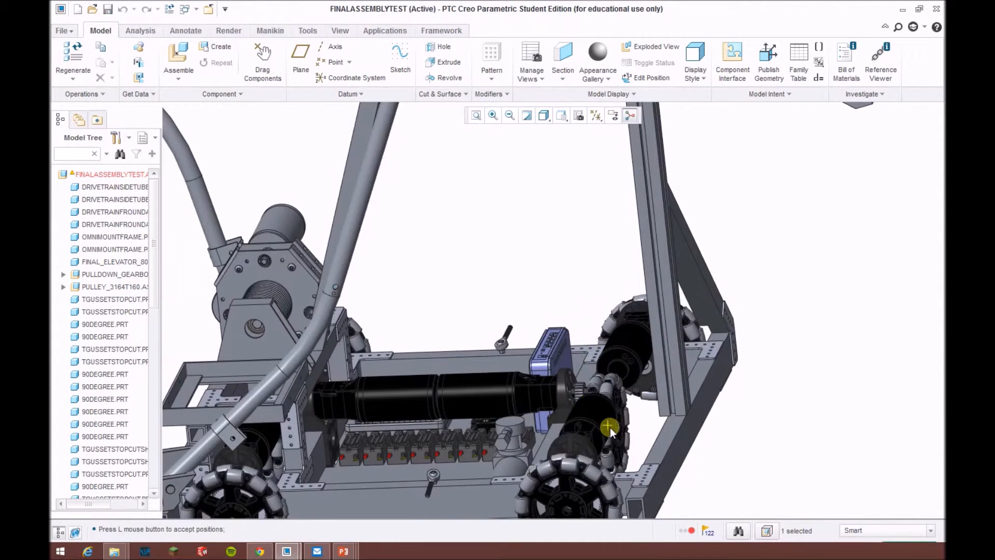
scroll(601, 415, "down", 4)
scroll(584, 407, "up", 6)
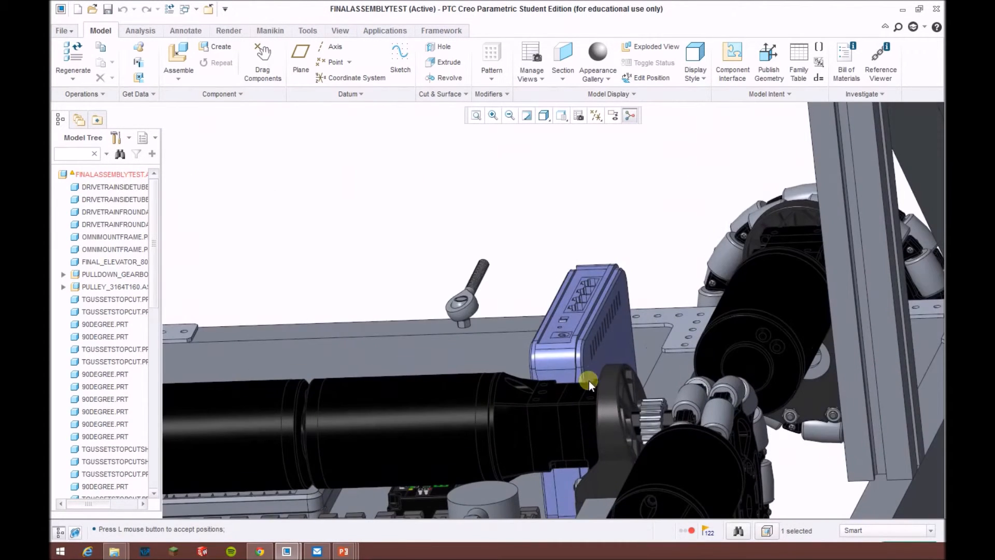
Inspect the 90 degree gussets at the drivetrain frame corners and view the winch end of the base from outside.
scroll(646, 441, "down", 4)
middle_click_drag(646, 451, 620, 424)
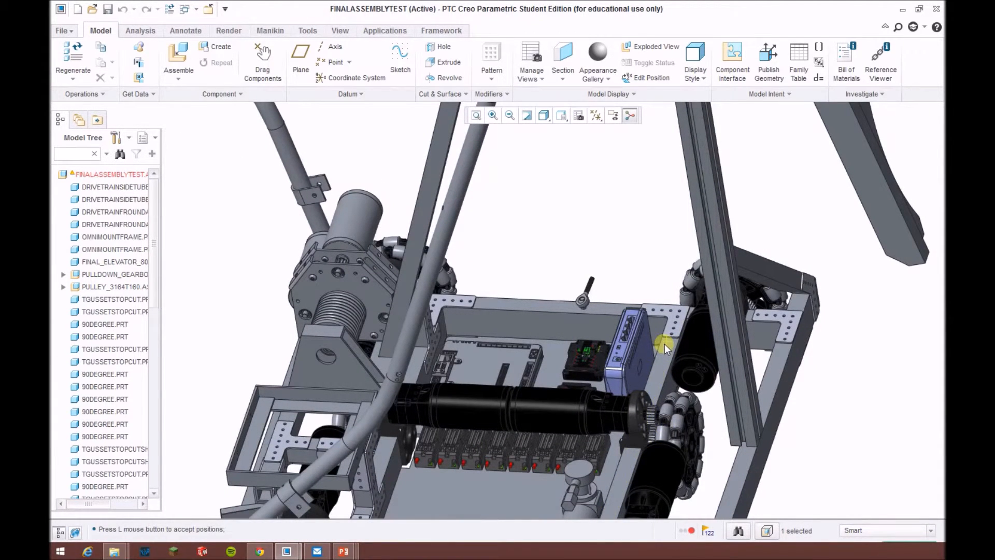
scroll(664, 344, "down", 5)
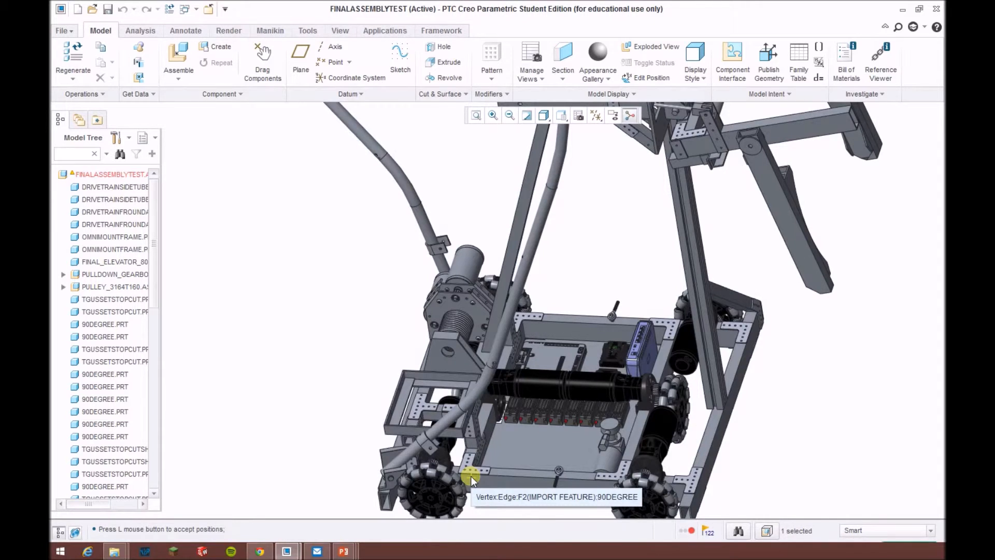
middle_click_drag(383, 414, 424, 390)
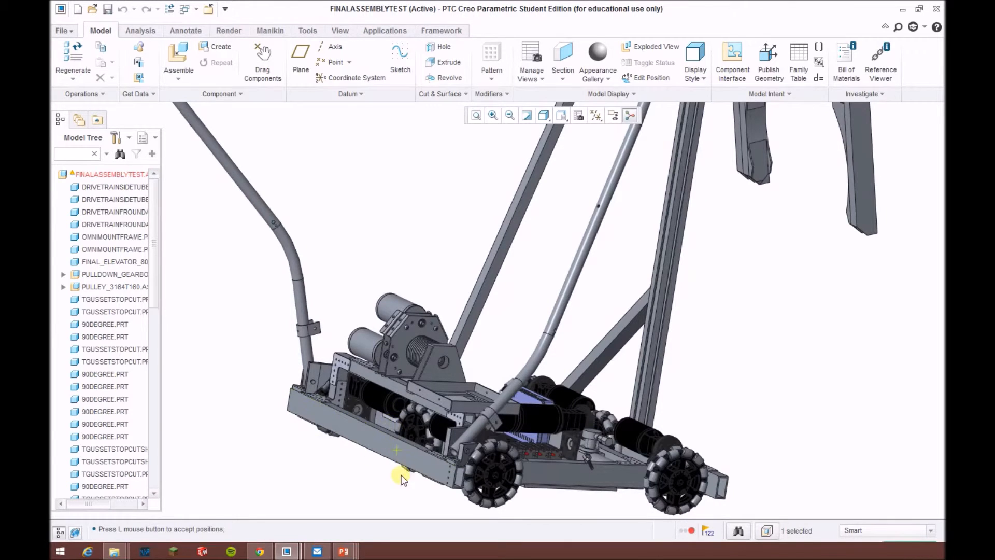
middle_click_drag(422, 371, 371, 348)
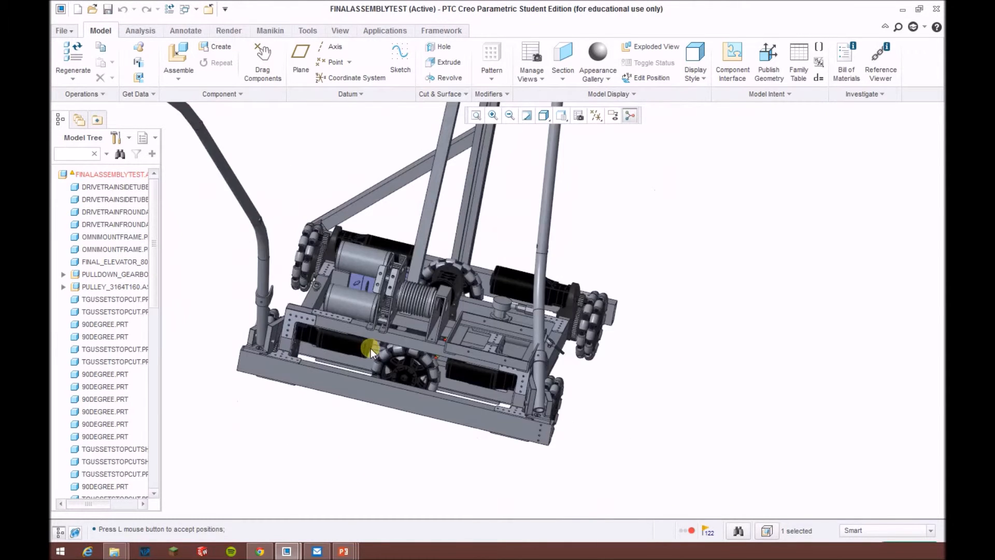
Examine the winch drum, its gearbox and motors on the drivetrain base up close and within the whole robot.
scroll(393, 272, "down", 4)
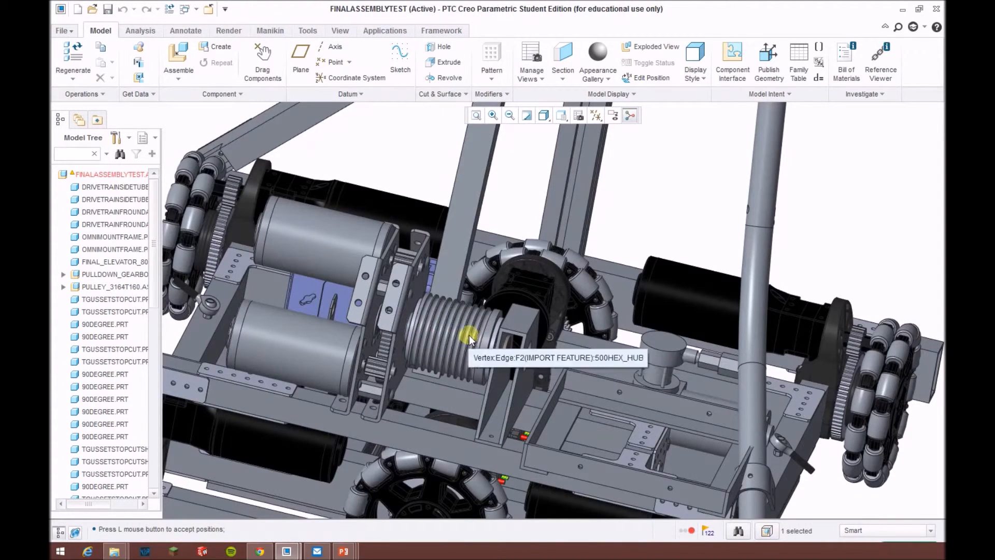
scroll(480, 343, "down", 3)
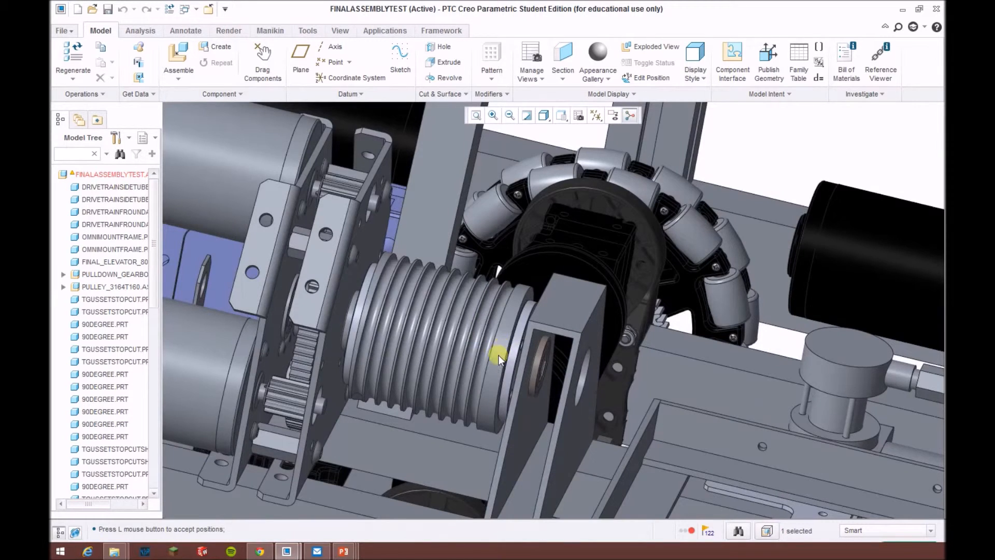
scroll(498, 356, "up", 4)
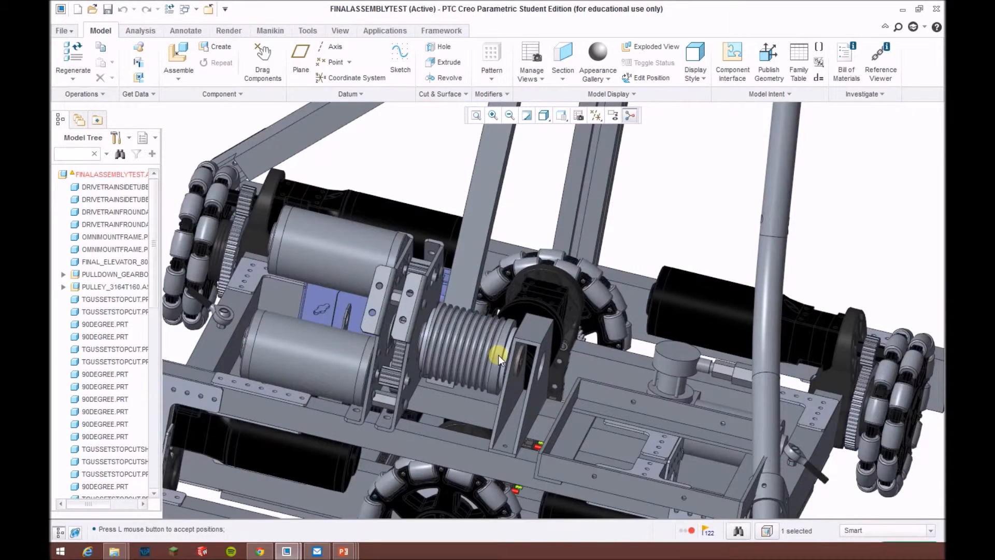
scroll(518, 374, "up", 4)
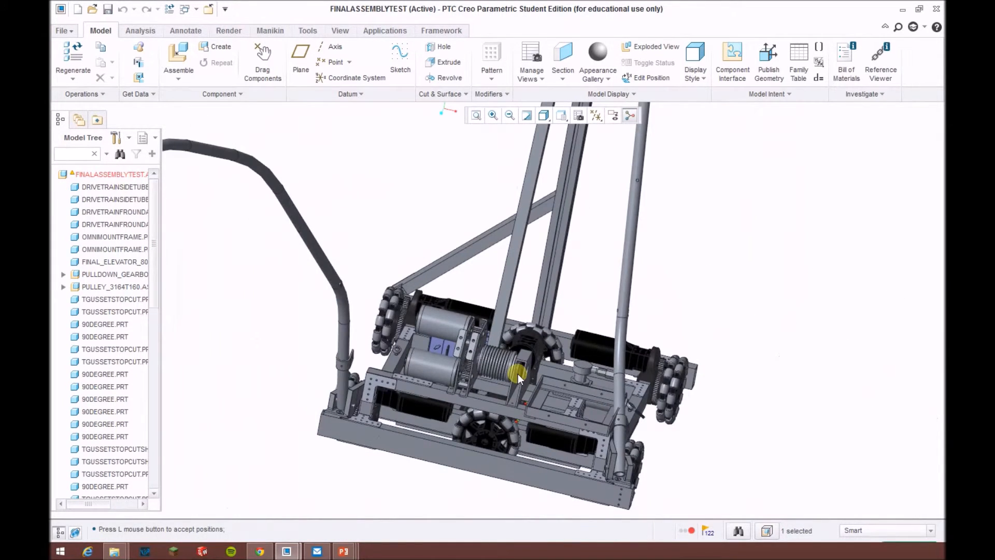
middle_click_drag(289, 378, 340, 418)
scroll(304, 417, "down", 4)
scroll(305, 414, "down", 2)
scroll(305, 413, "up", 10)
middle_click_drag(365, 440, 403, 487)
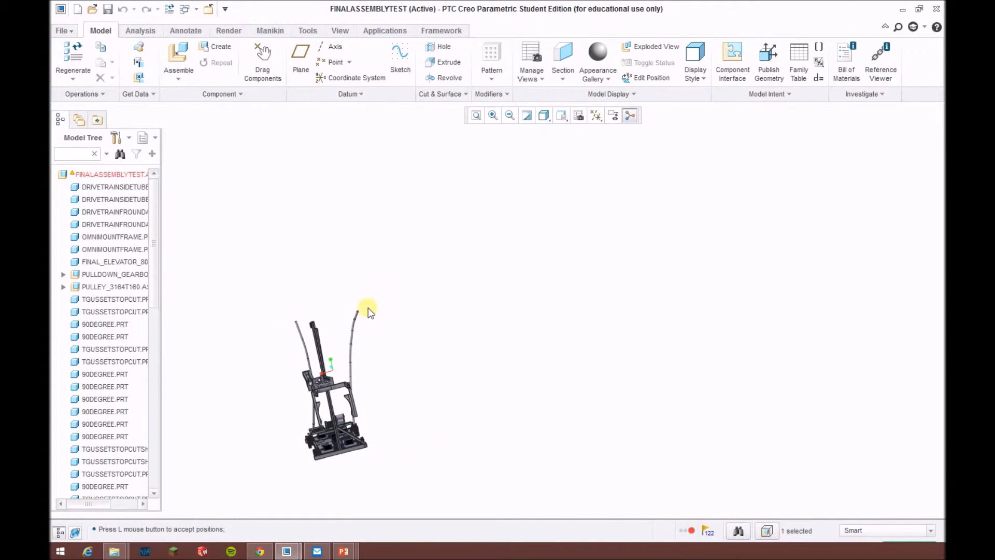
Switch to the LEFTPIVOTBLOCK part and examine its arms, holes and mounting base from several sides.
left_click(187, 10)
left_click(207, 26)
mouse_move(529, 354)
middle_mouse_down()
mouse_move(577, 363)
mouse_move(646, 346)
mouse_move(637, 397)
mouse_move(631, 383)
middle_mouse_up()
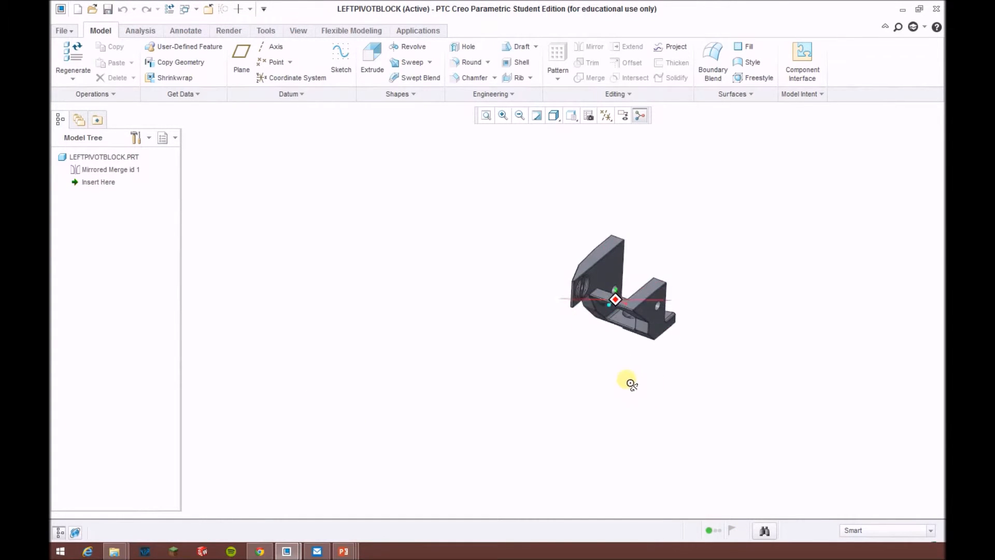
scroll(681, 292, "up", 5)
mouse_move(679, 315)
middle_mouse_down()
mouse_move(695, 318)
mouse_move(604, 247)
mouse_move(595, 326)
middle_mouse_up()
scroll(573, 327, "up", 3)
scroll(573, 327, "down", 8)
scroll(570, 331, "up", 3)
mouse_move(567, 322)
middle_mouse_down()
mouse_move(596, 263)
mouse_move(580, 320)
middle_mouse_up()
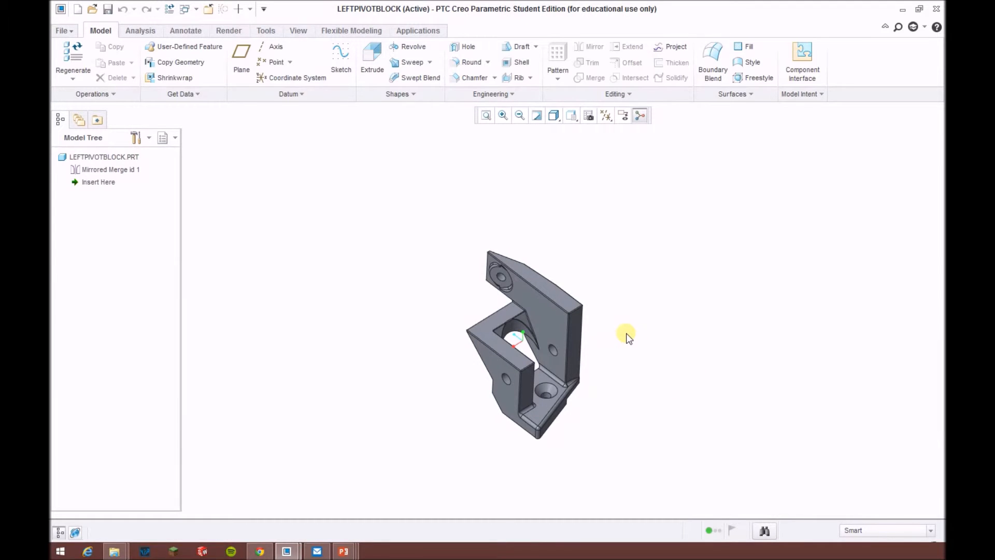
scroll(629, 338, "down", 2)
mouse_move(629, 337)
middle_mouse_down()
mouse_move(631, 296)
mouse_move(649, 264)
mouse_move(722, 277)
mouse_move(622, 292)
mouse_move(627, 349)
mouse_move(615, 342)
mouse_move(608, 296)
middle_mouse_up()
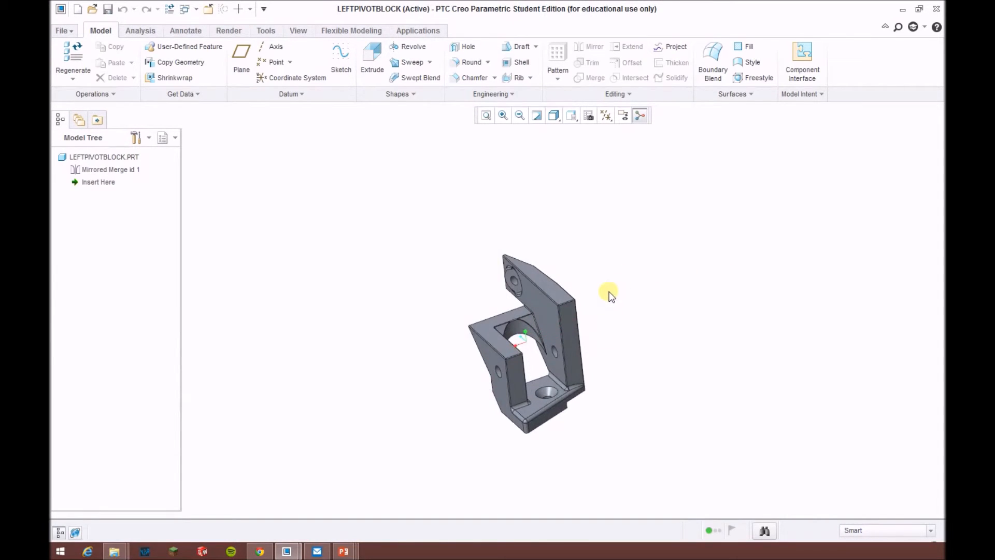
Return to the FINALASSEMBLYTEST assembly and examine the elevator carriage and gripper arm joints up close.
scroll(608, 292, "down", 2)
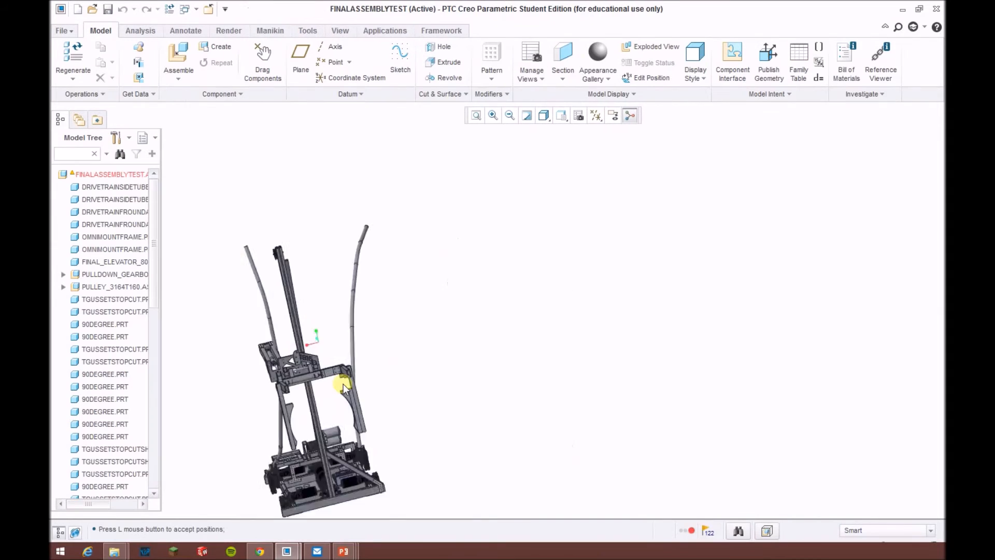
scroll(345, 382, "down", 2)
middle_click_drag(349, 374, 373, 380)
scroll(366, 310, "down", 5)
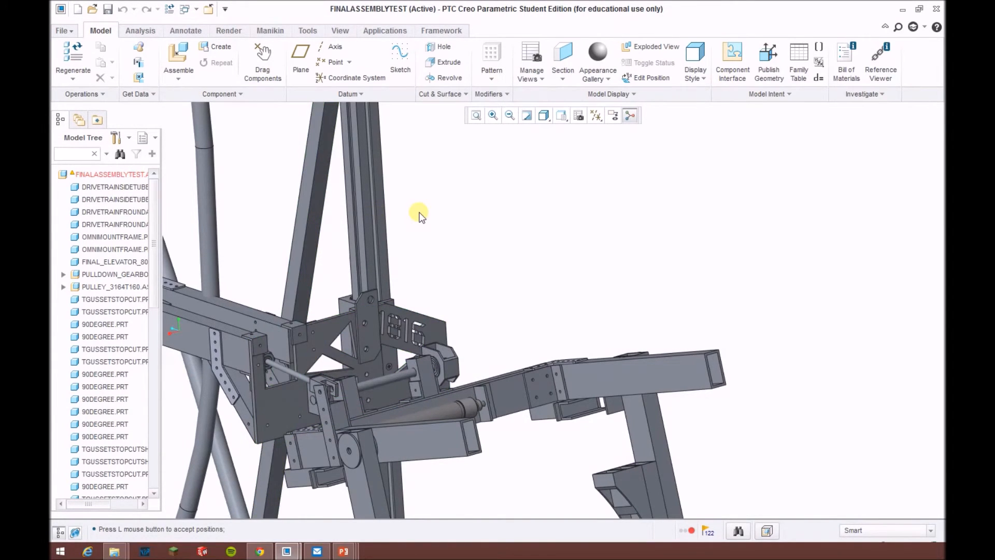
scroll(420, 215, "down", 3)
scroll(420, 213, "down", 2)
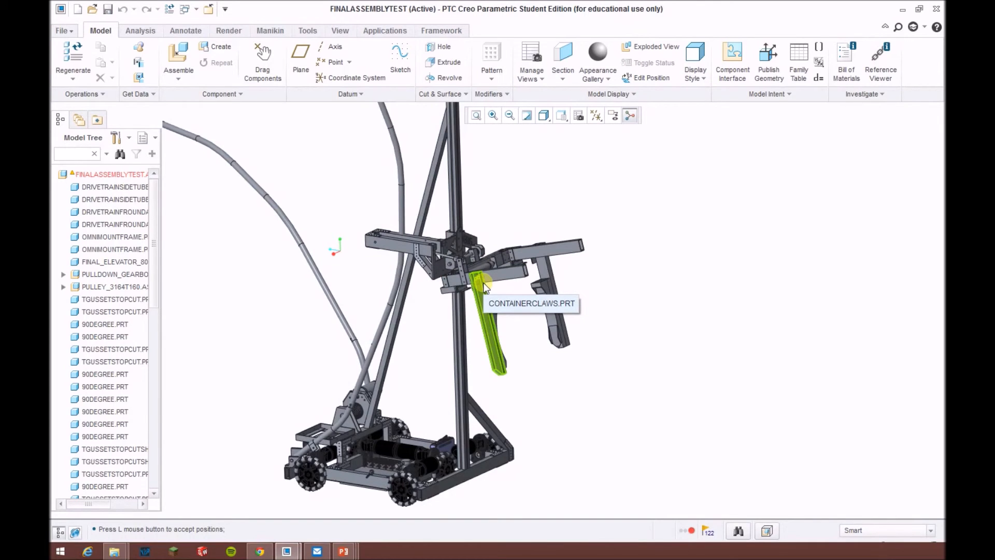
Inspect the container claws and their pivots on the gripper arms, both up close and with the whole robot in view.
scroll(484, 286, "down", 4)
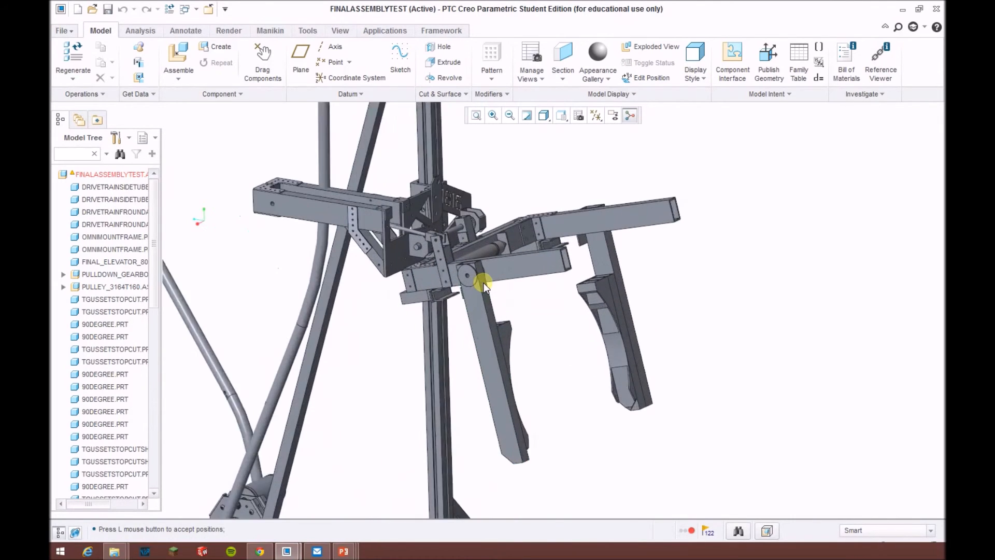
middle_click_drag(484, 282, 537, 251)
scroll(532, 266, "down", 4)
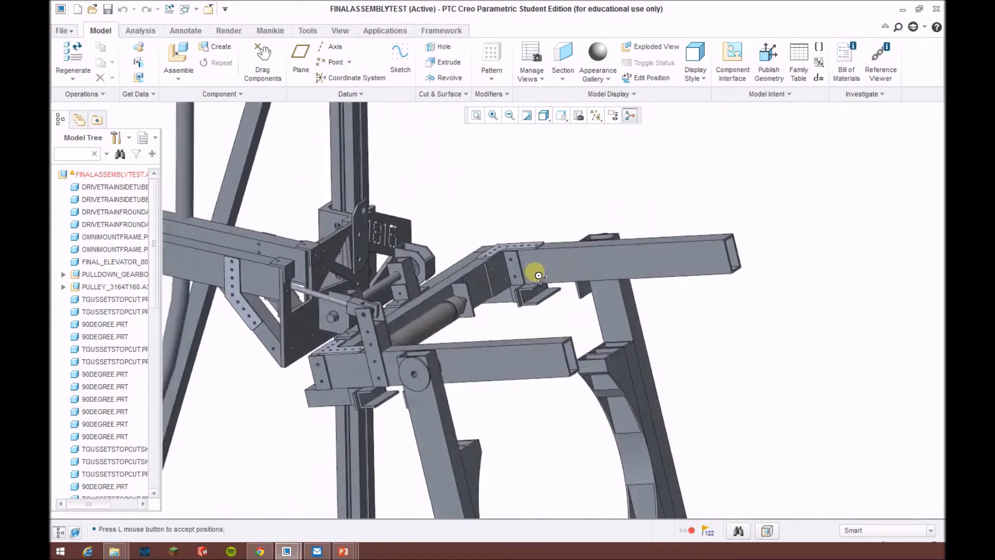
scroll(538, 284, "up", 6)
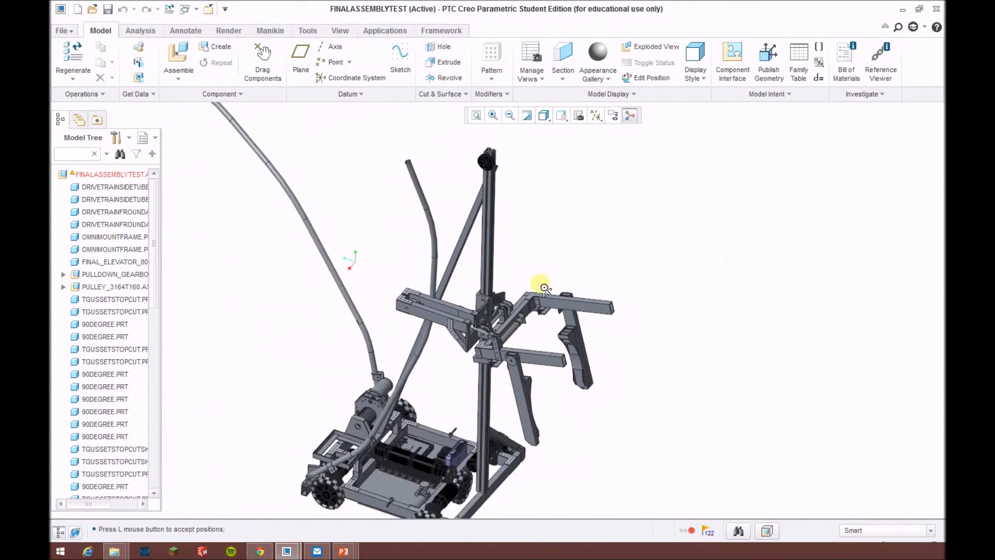
middle_click_drag(534, 280, 532, 266)
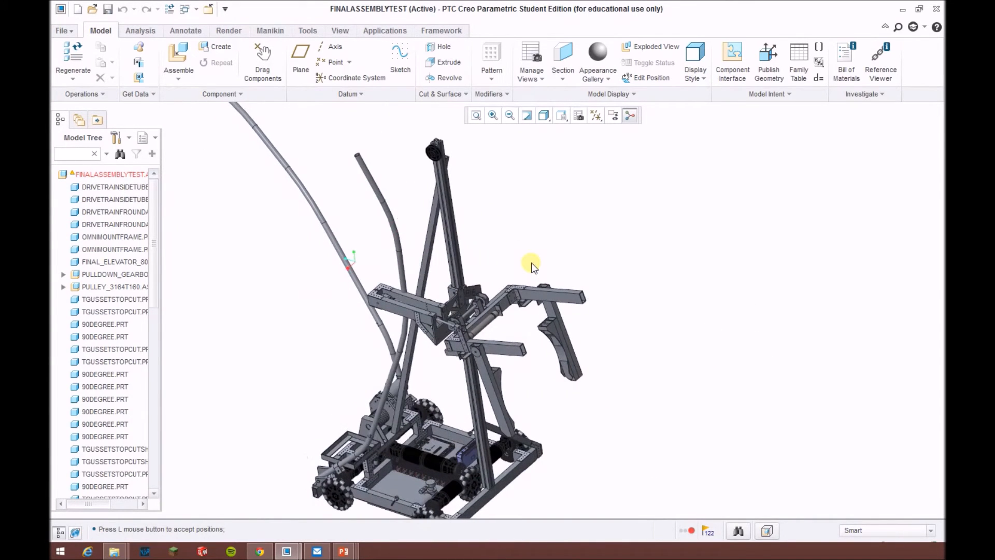
middle_click_drag(533, 262, 537, 252)
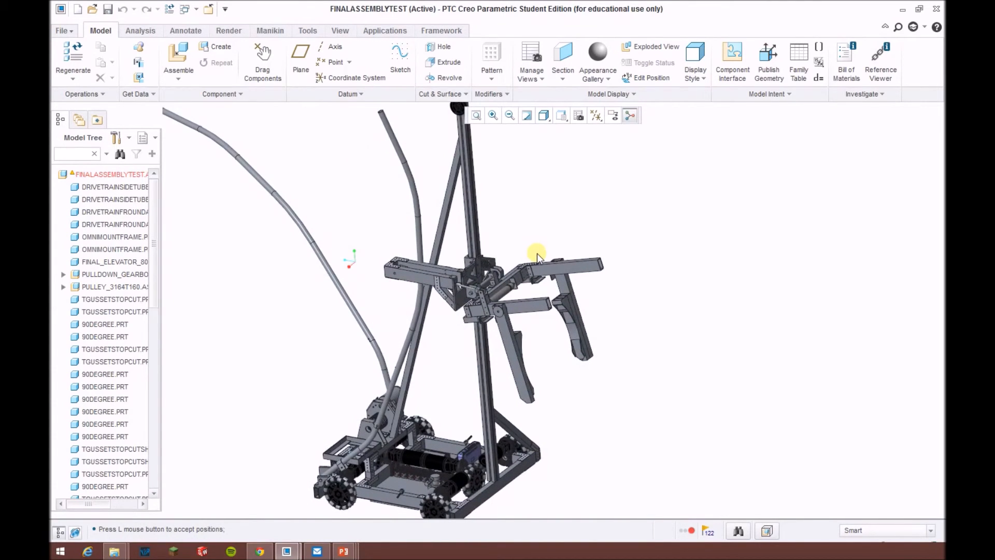
middle_click_drag(515, 242, 498, 239)
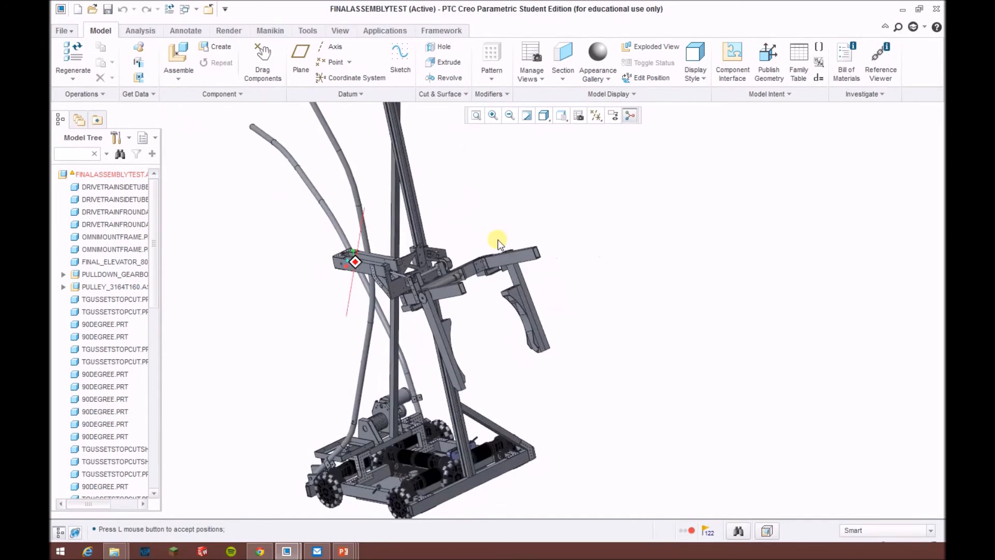
Inspect how the carriage fits around the elevator upright from the opposite side of the robot.
scroll(402, 243, "down", 5)
middle_click_drag(595, 226, 397, 154)
scroll(583, 253, "up", 5)
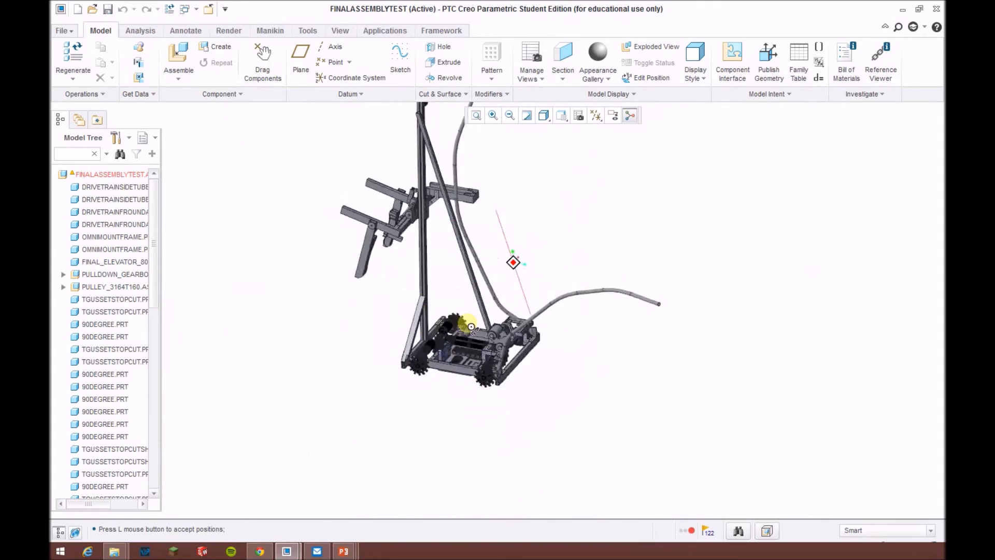
scroll(396, 155, "down", 6)
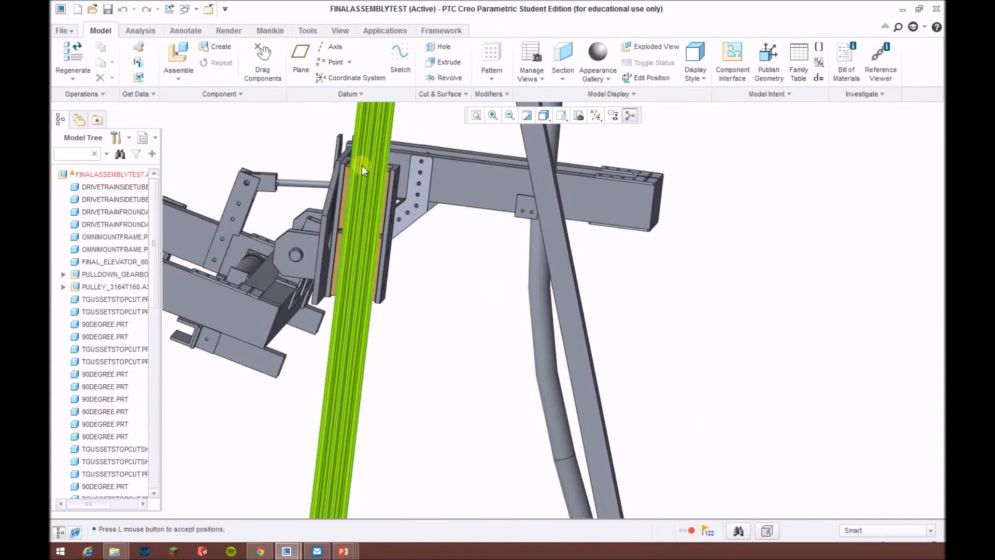
scroll(377, 154, "up", 7)
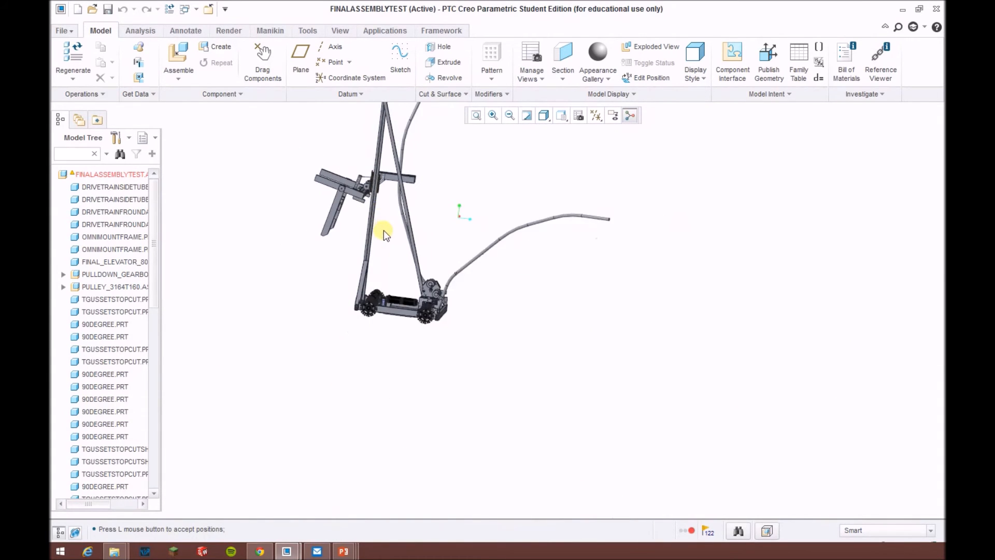
Examine the omni wheel, gusseted frame corner and cross tube at the winch end of the drivetrain.
middle_click_drag(384, 232, 424, 271)
scroll(424, 277, "down", 2)
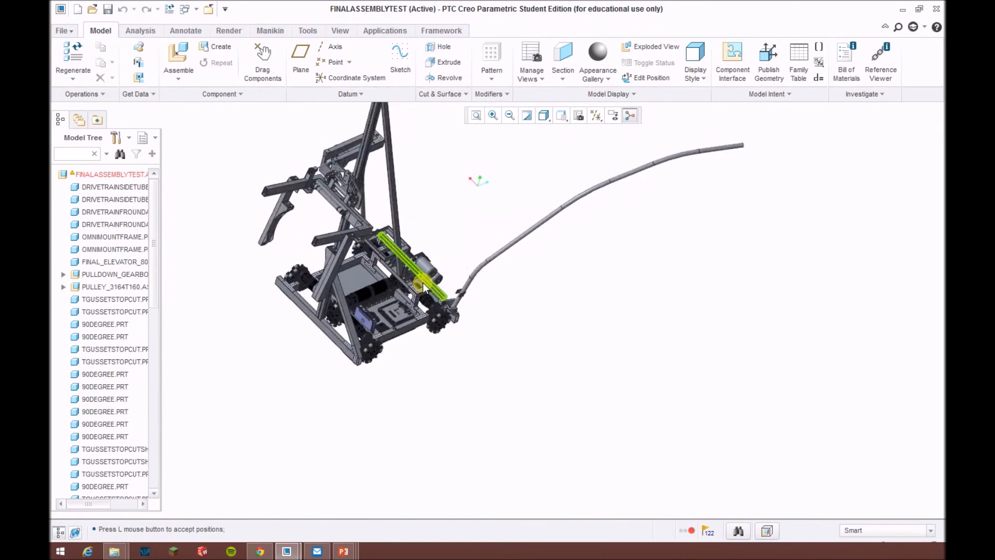
scroll(423, 290, "down", 5)
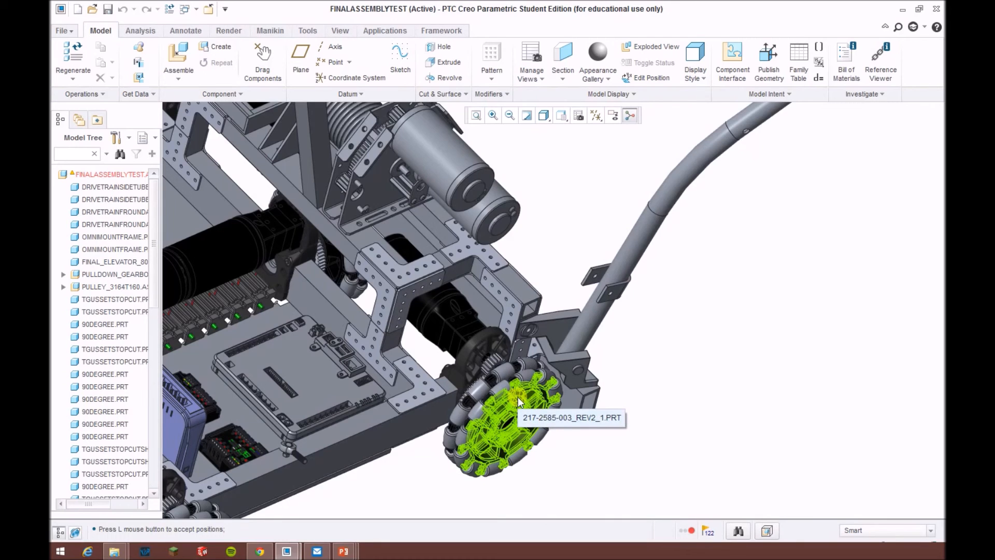
scroll(517, 396, "down", 8)
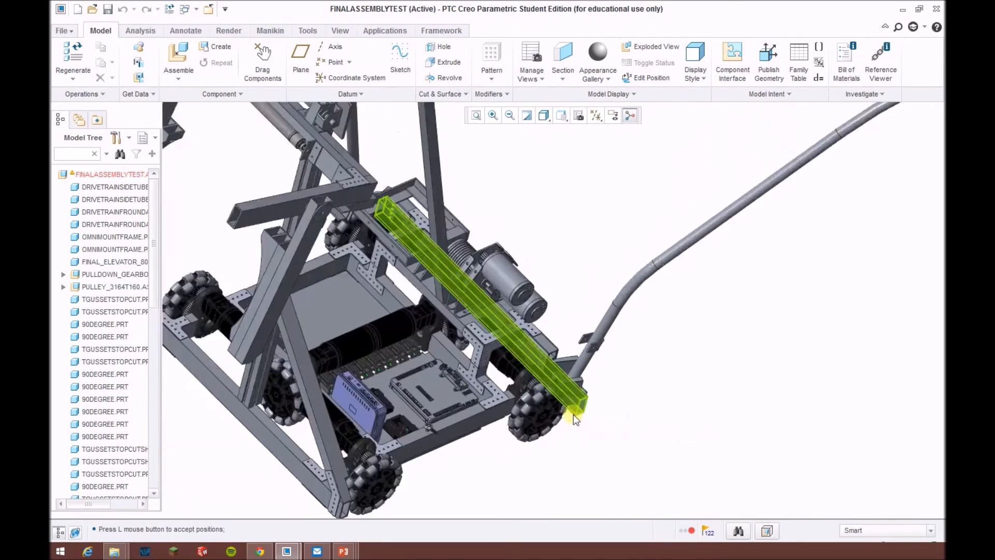
mouse_move(569, 426)
middle_mouse_down()
mouse_move(534, 418)
mouse_move(526, 446)
mouse_move(536, 392)
mouse_move(554, 452)
mouse_move(582, 444)
mouse_move(584, 427)
middle_mouse_up()
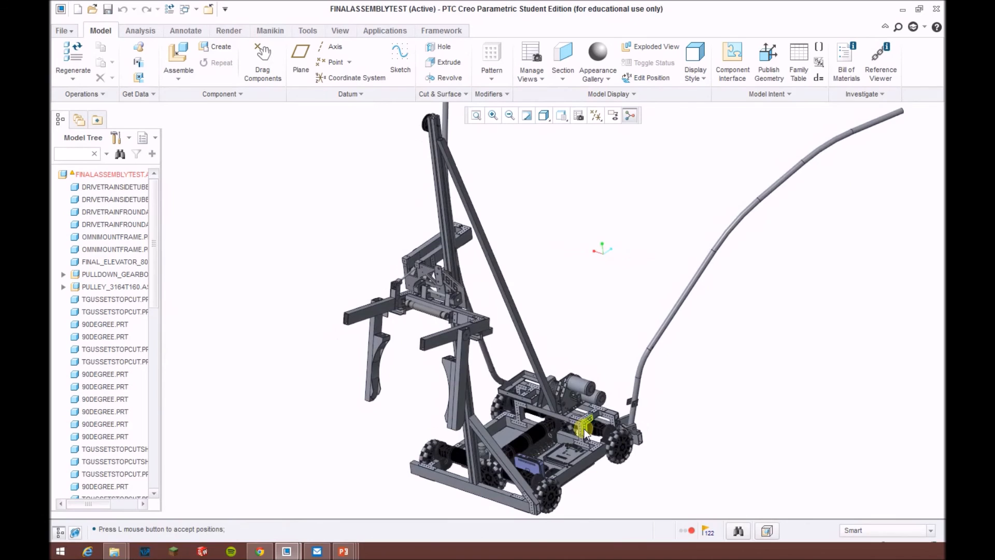
Review the elevator carriage and claws from the front, along with the complete robot.
scroll(489, 275, "up", 5)
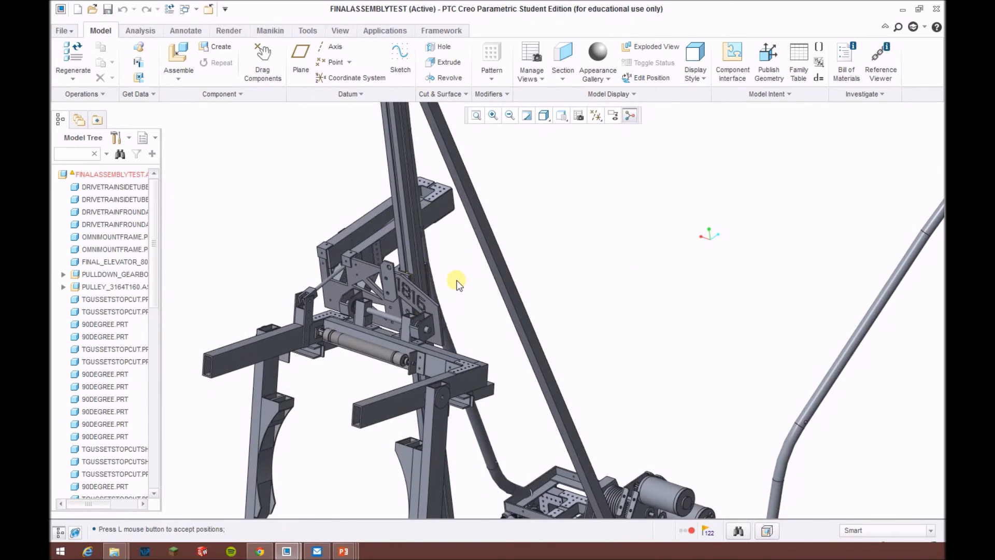
scroll(457, 280, "down", 2)
scroll(456, 280, "down", 4)
mouse_move(457, 272)
middle_mouse_down()
mouse_move(460, 250)
mouse_move(539, 273)
mouse_move(469, 255)
mouse_move(473, 268)
mouse_move(520, 275)
mouse_move(509, 280)
middle_mouse_up()
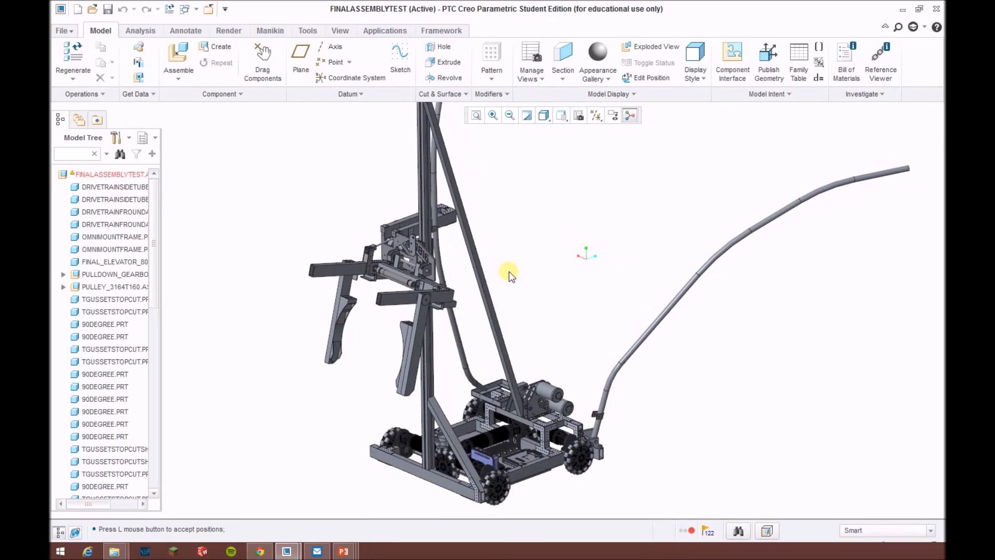